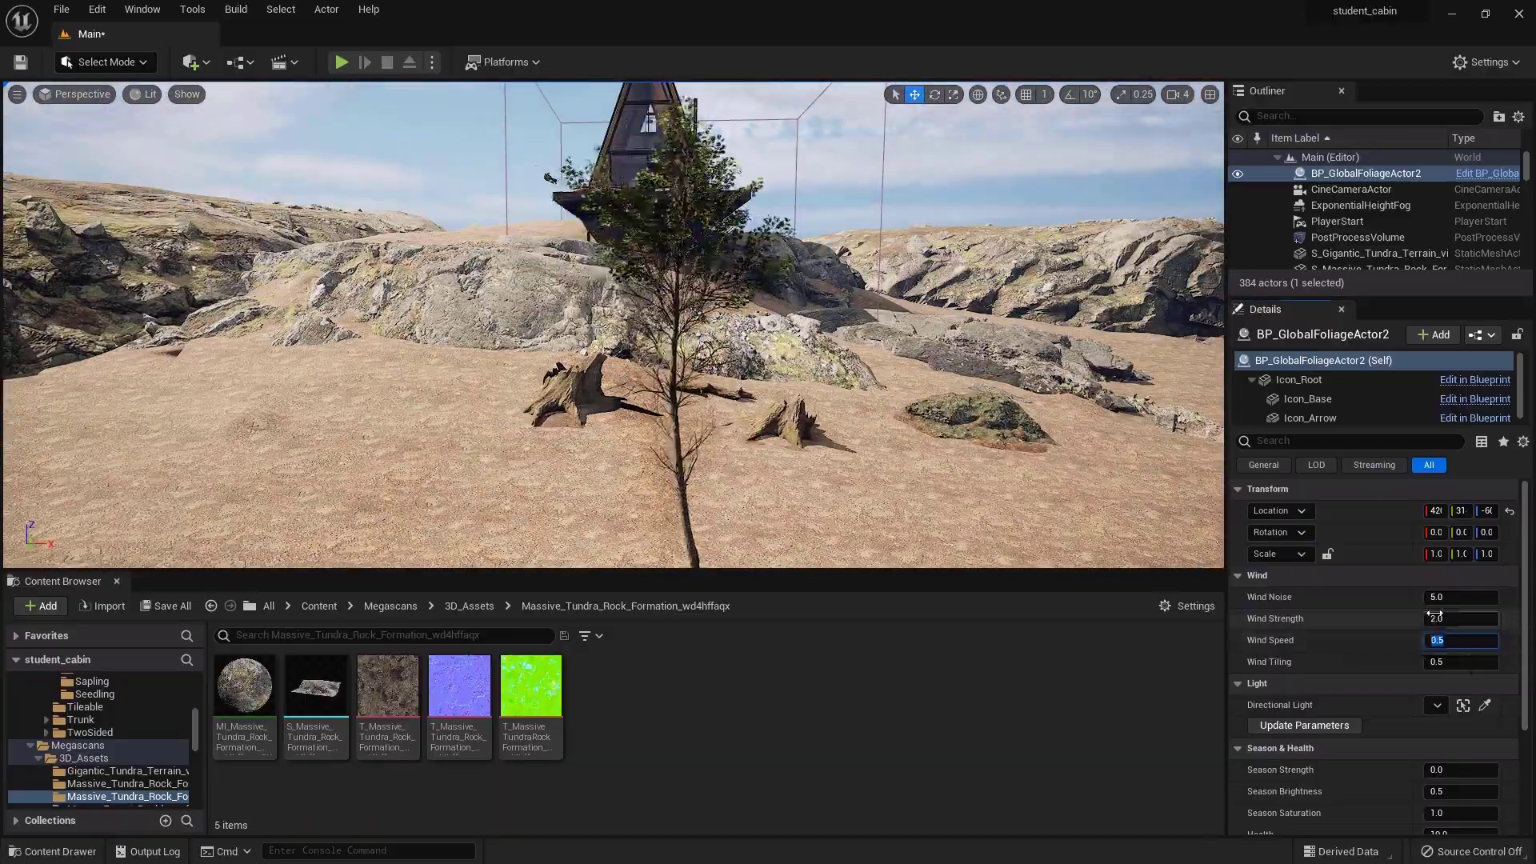
# Drag Season Strength and Season Saturation higher until the bush's leaves turn yellow and red.
pyautogui.moveTo(1437, 770); pyautogui.dragTo(1445, 771)
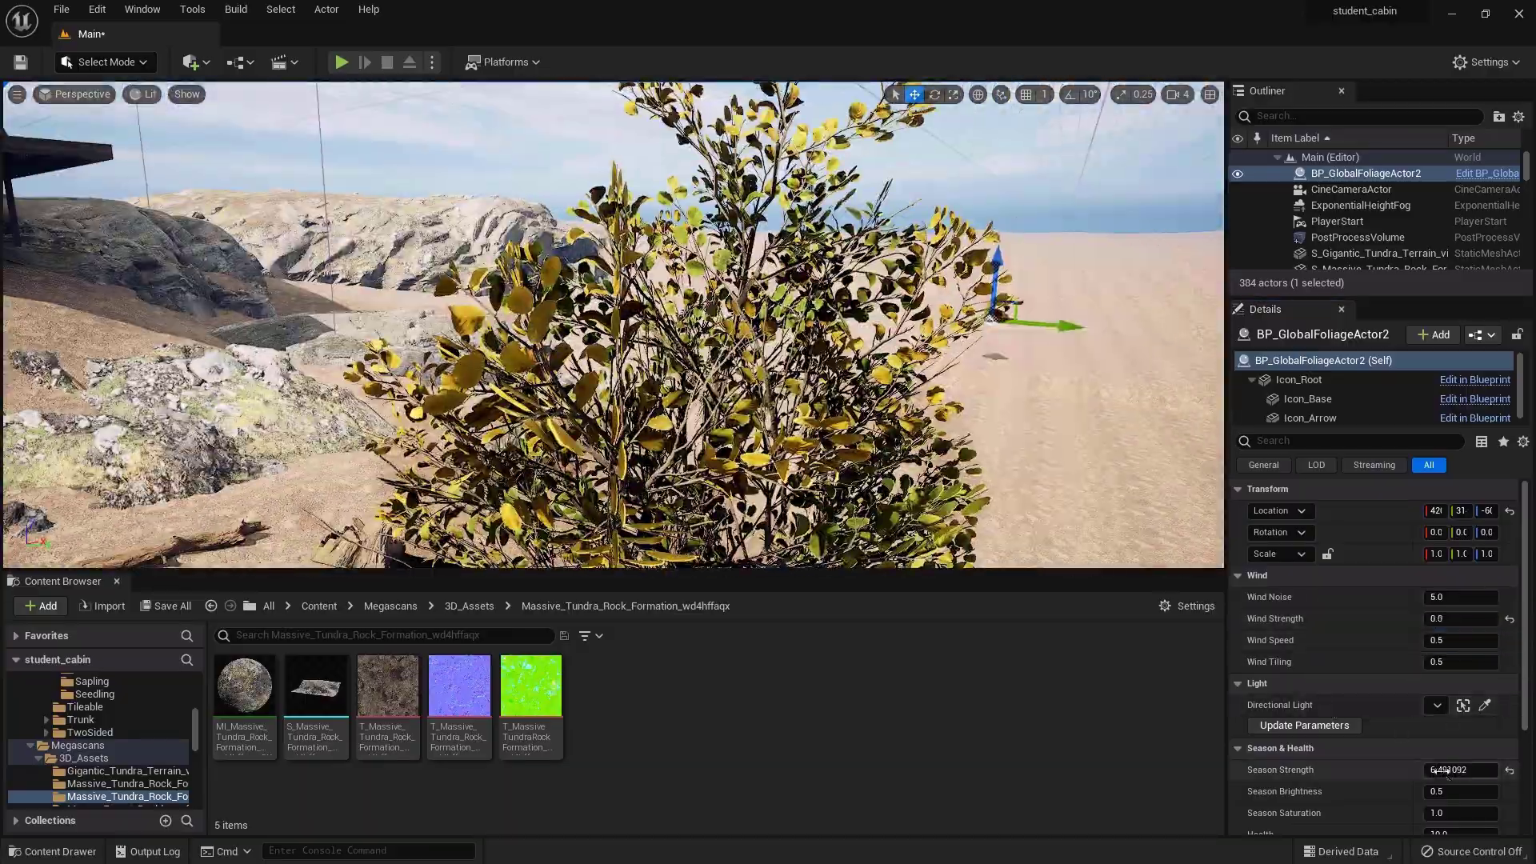
pyautogui.moveTo(1445, 771); pyautogui.dragTo(1449, 770)
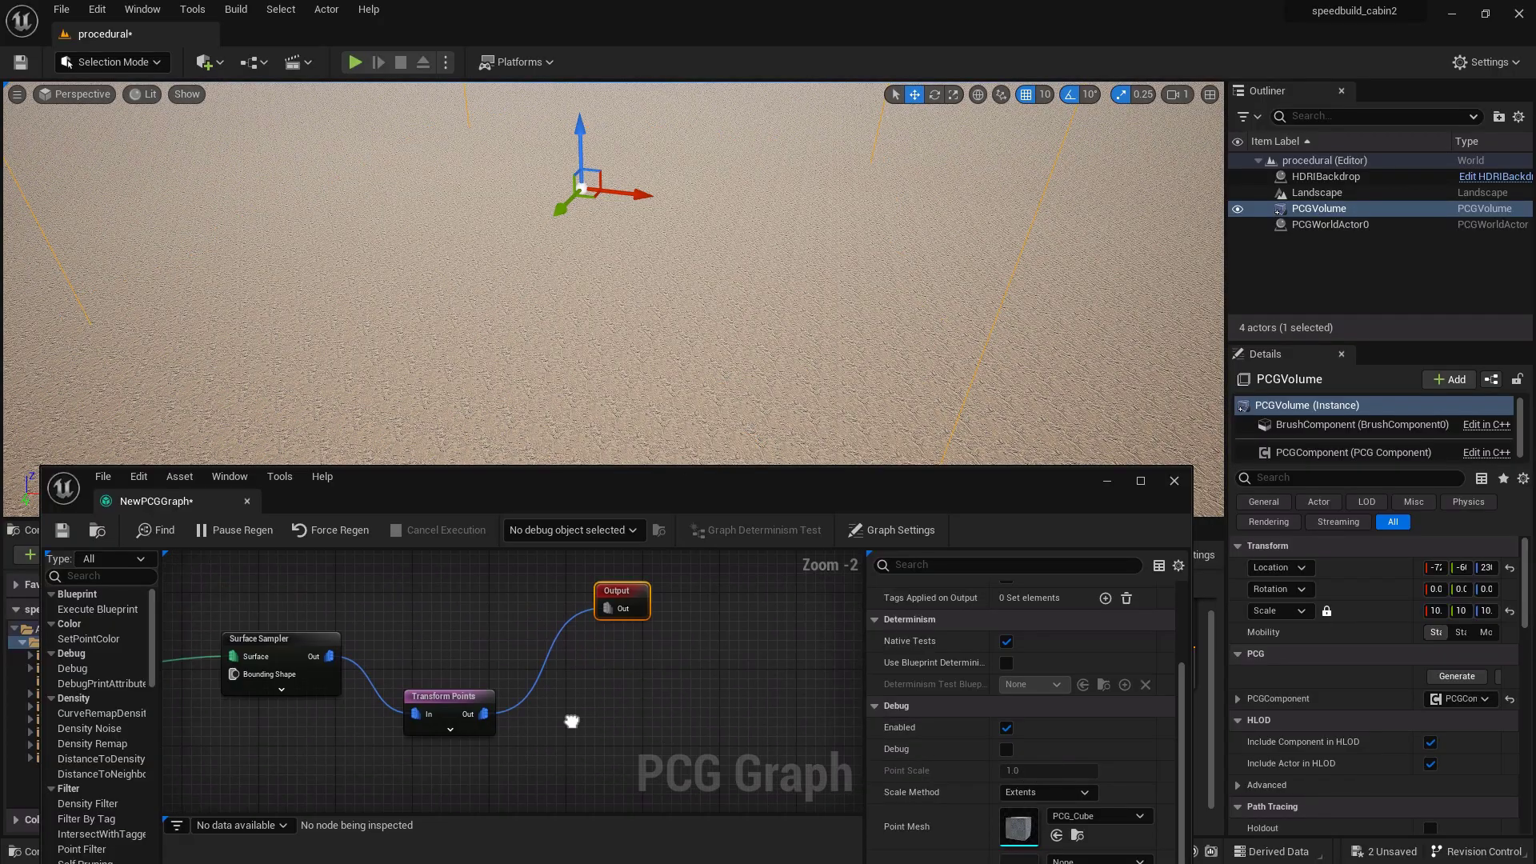
# Wire Transform Points' output into a new Static Mesh Spawner node, then close the PCG graph.
pyautogui.scroll(-1, 668, 684)
pyautogui.moveTo(674, 675); pyautogui.dragTo(780, 739, button='right')
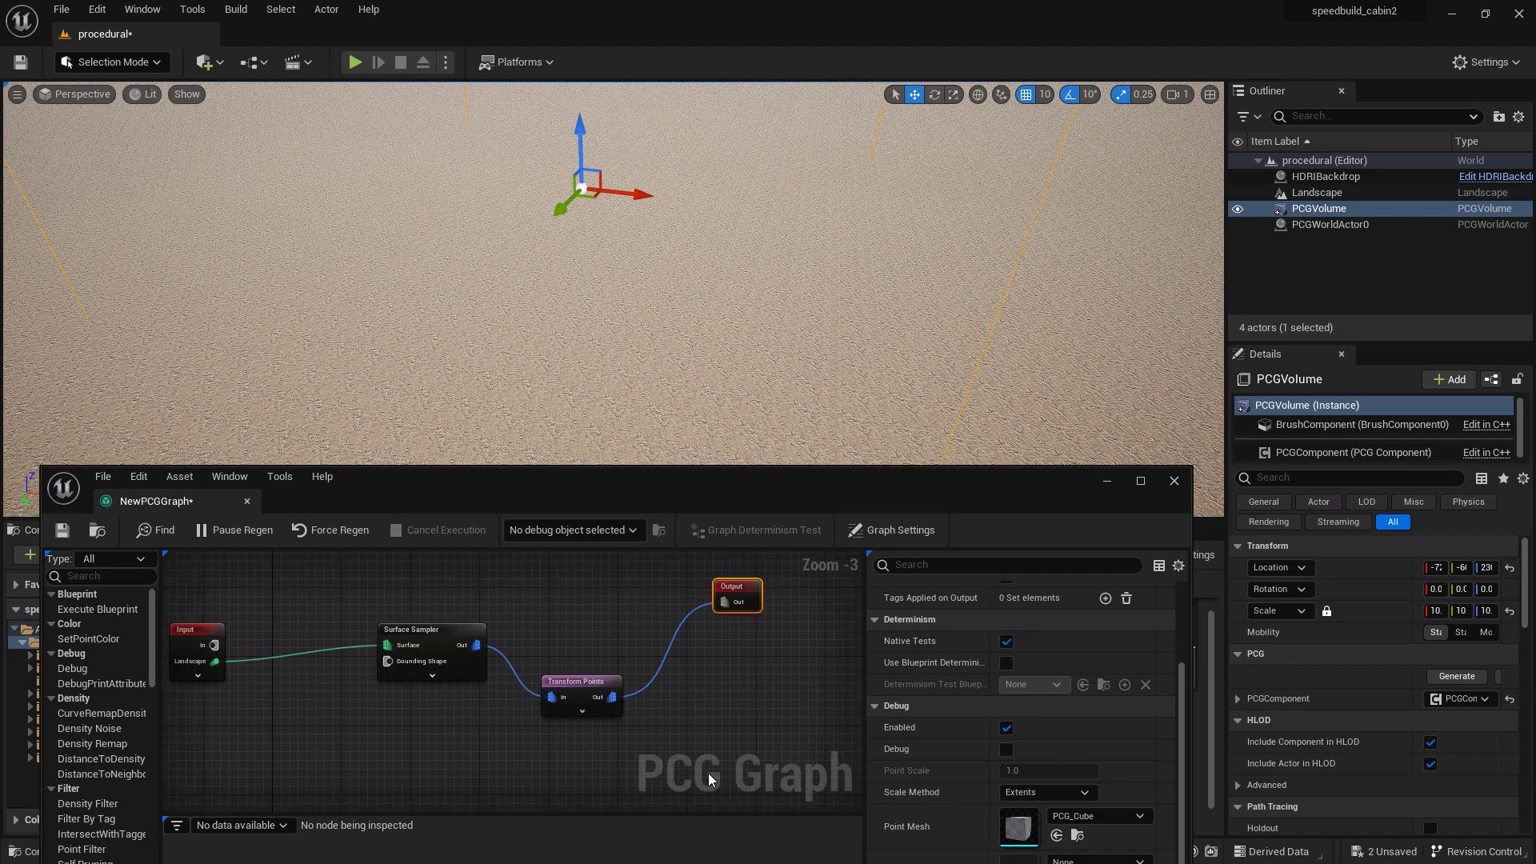
pyautogui.moveTo(613, 697); pyautogui.dragTo(756, 564)
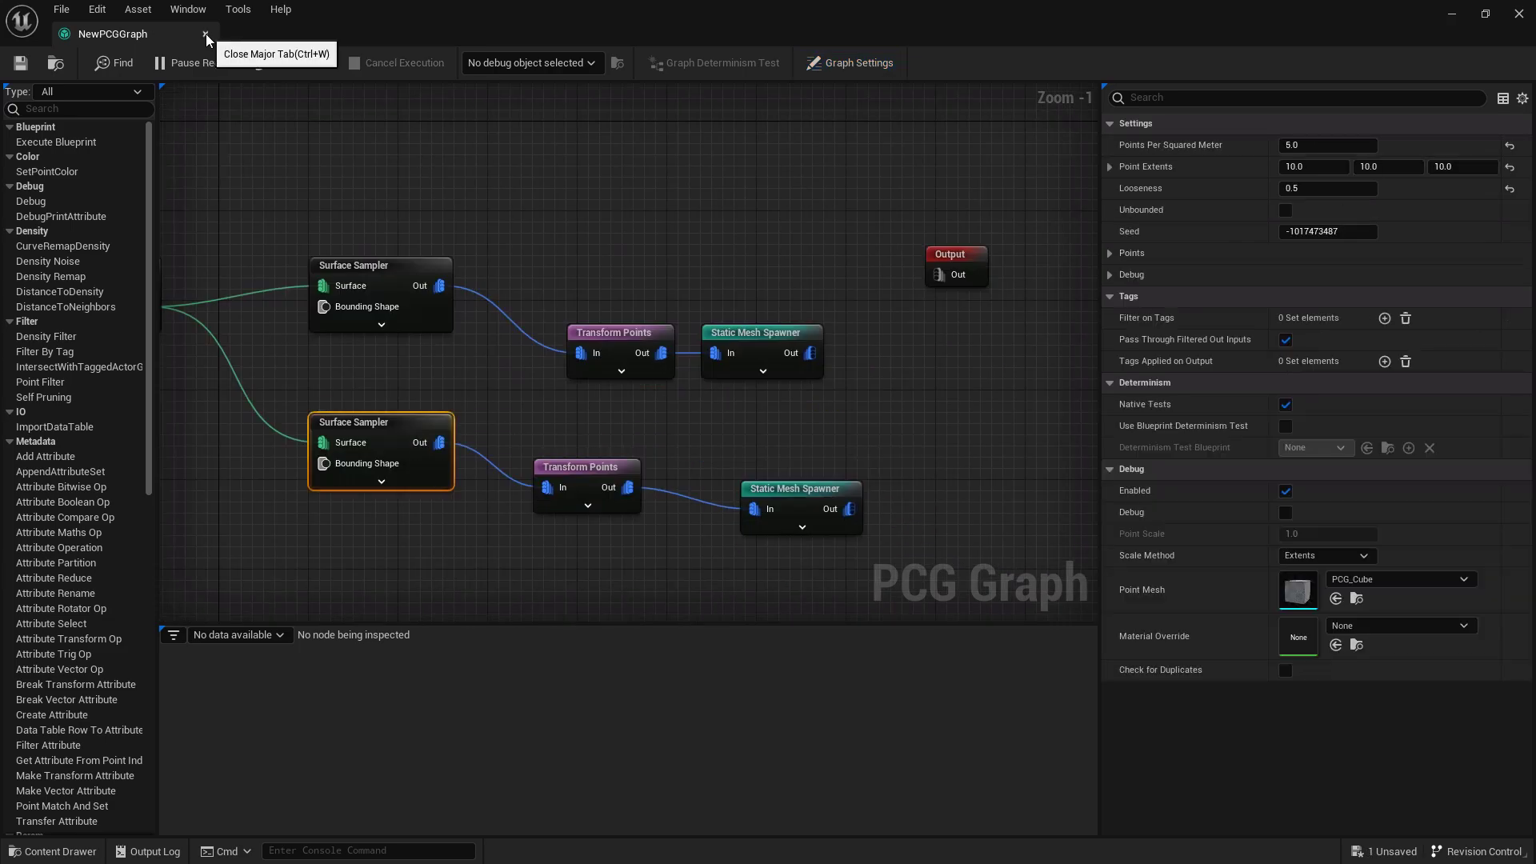
pyautogui.click(206, 35)
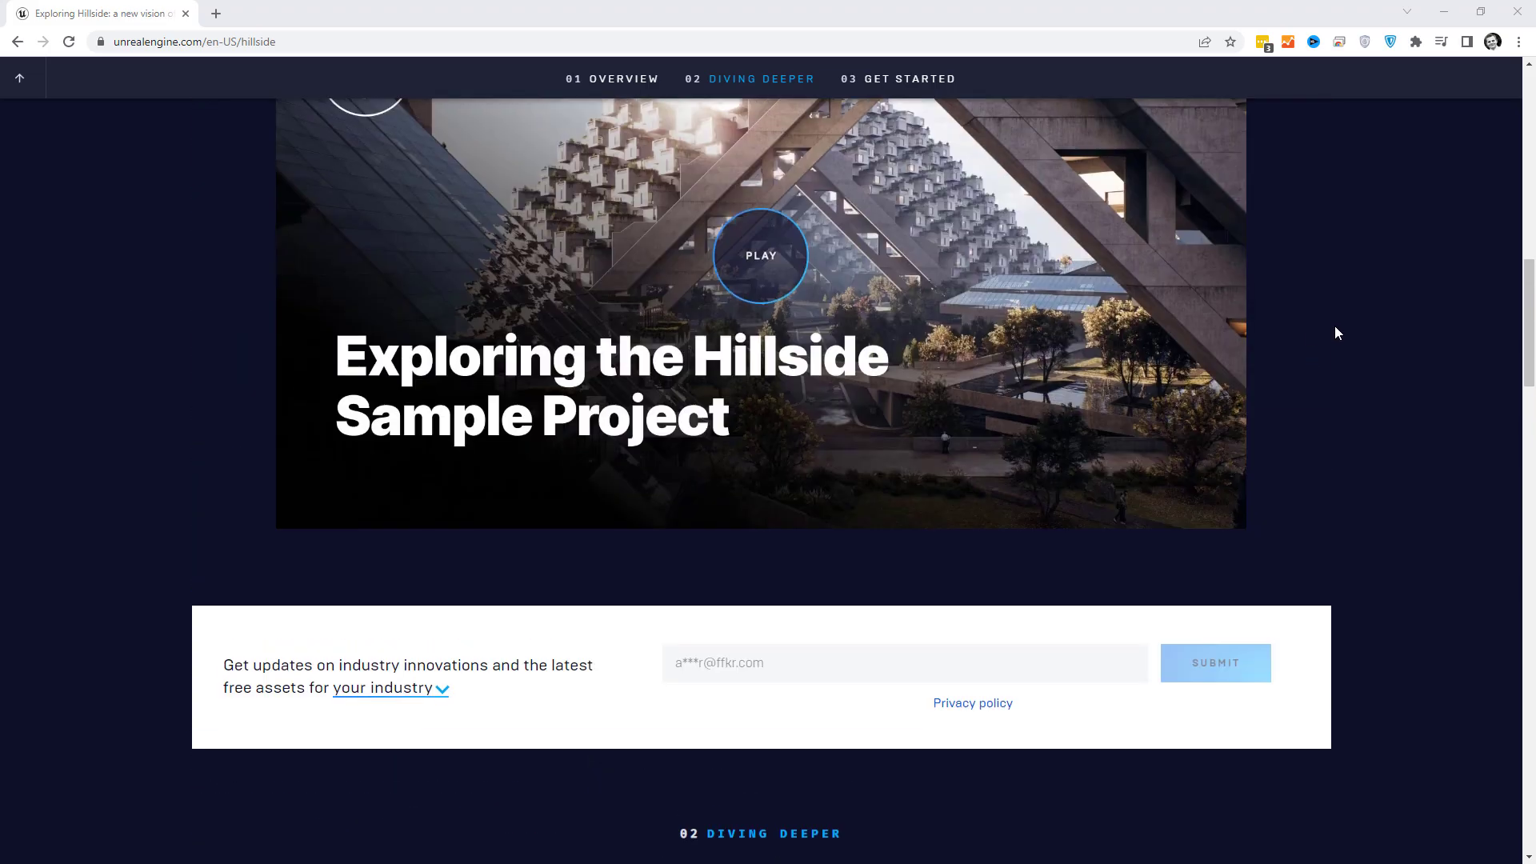
pyautogui.scroll(5, 1342, 333)
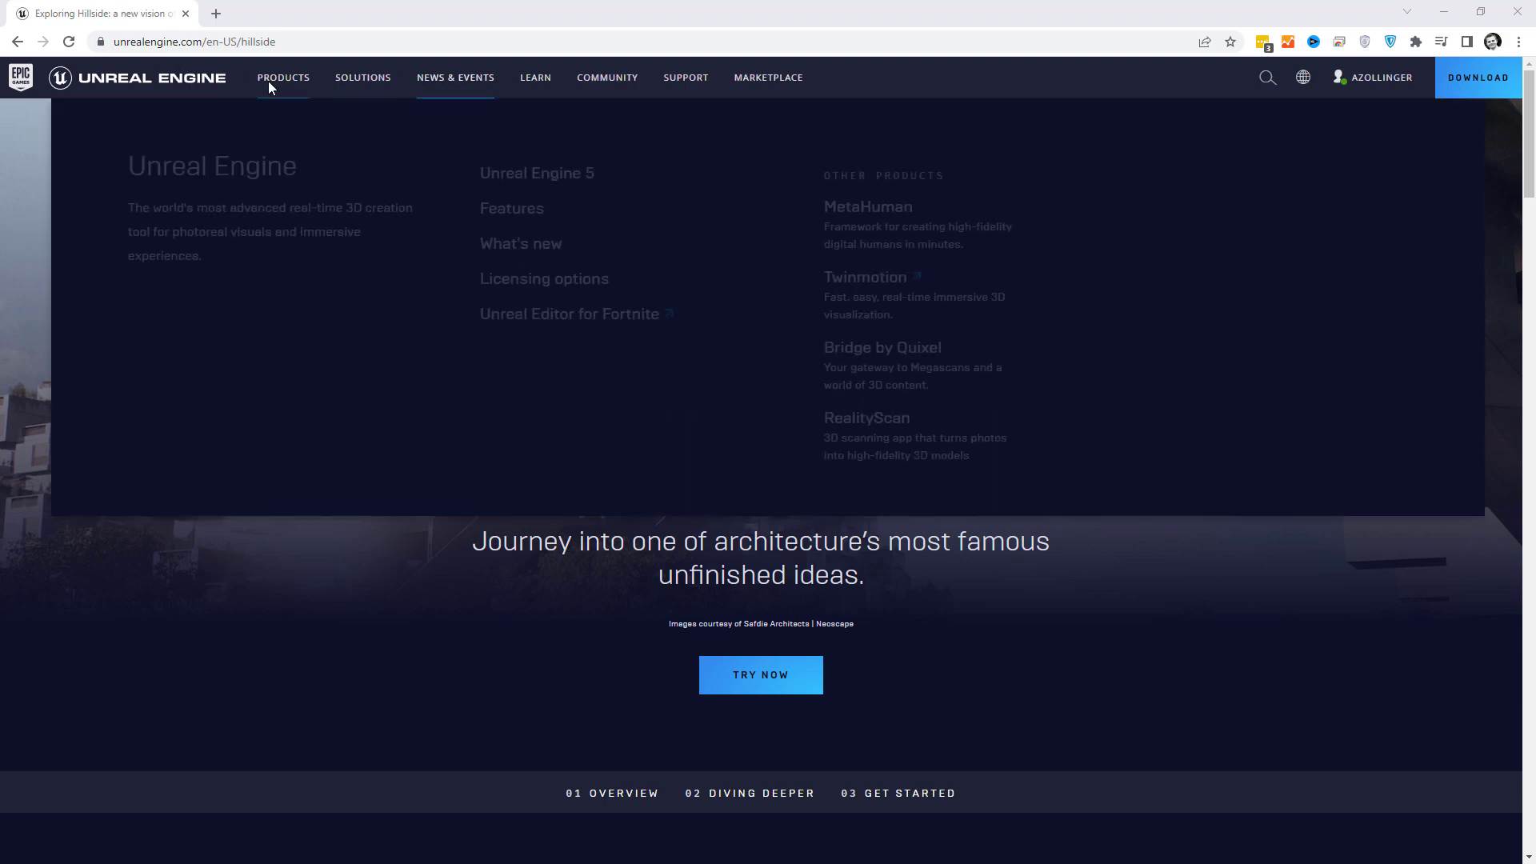
# Open News under News & Events and scroll the feed to the Exploring Hillside card.
pyautogui.moveTo(460, 86)
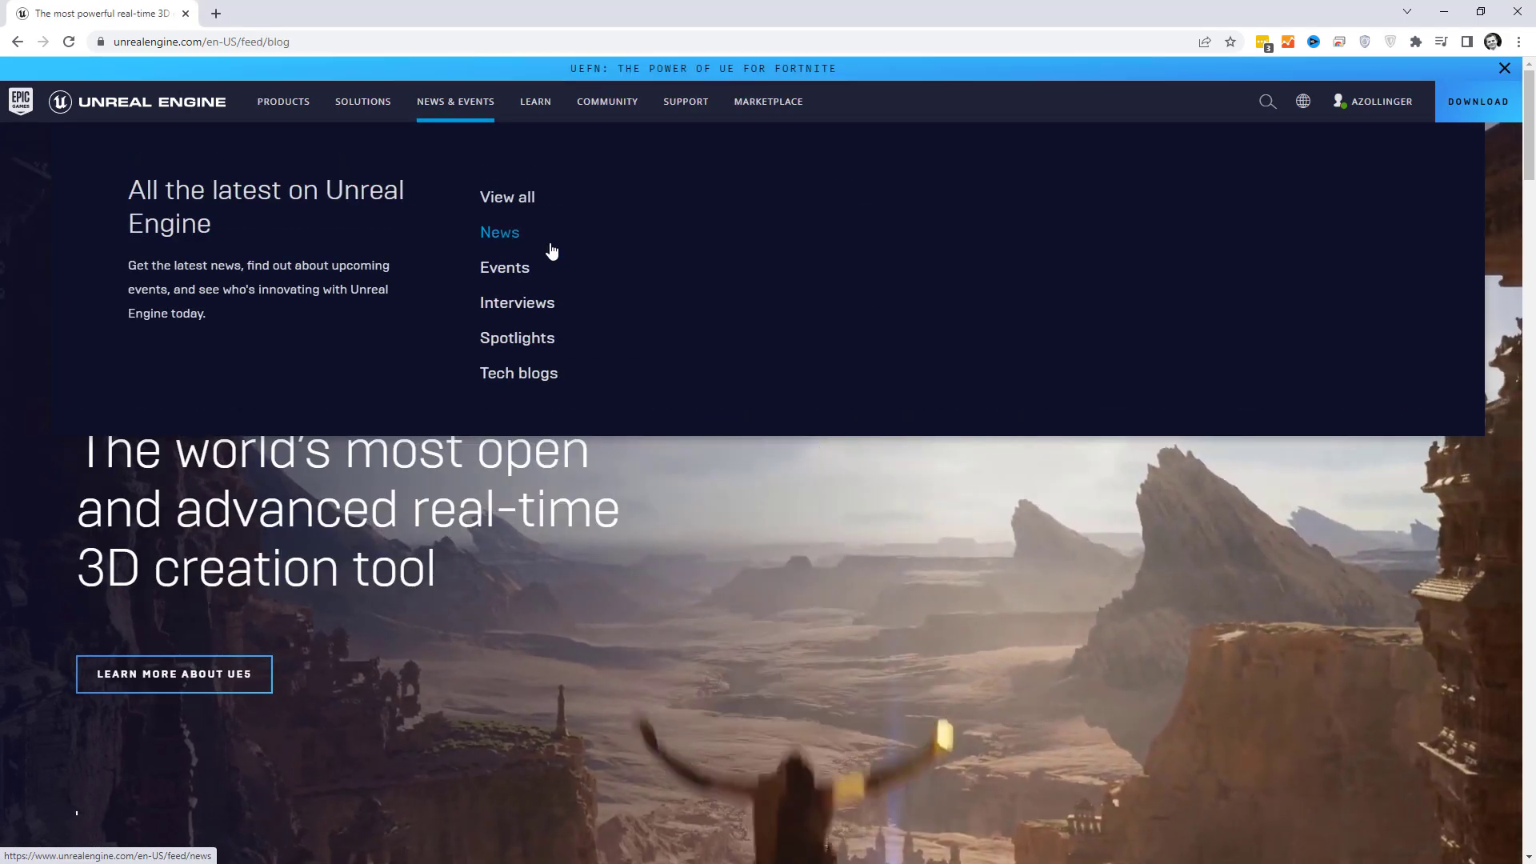
pyautogui.click(544, 240)
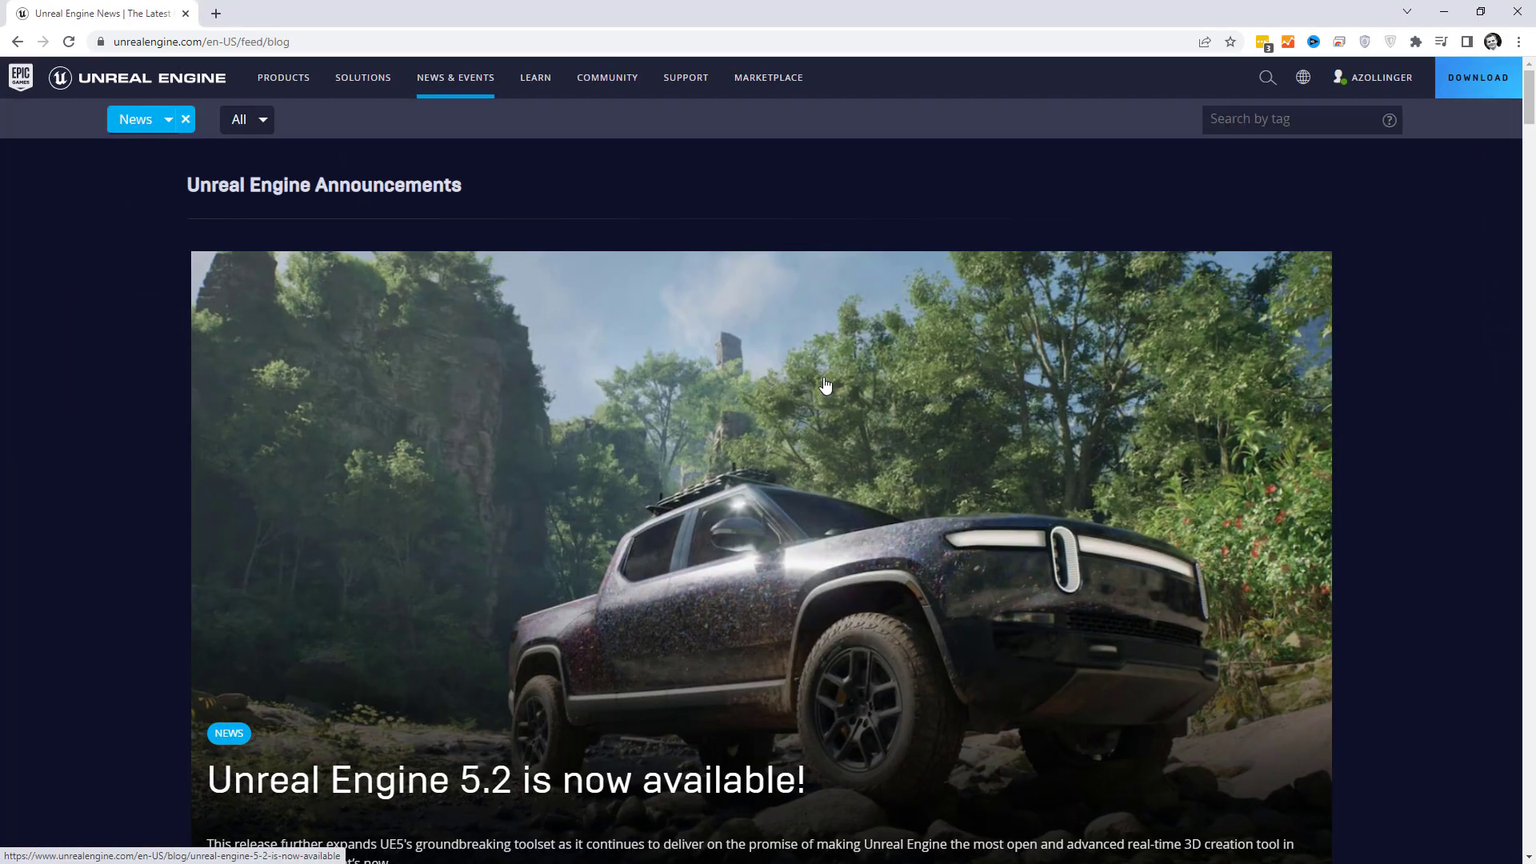
pyautogui.scroll(-12, 825, 386)
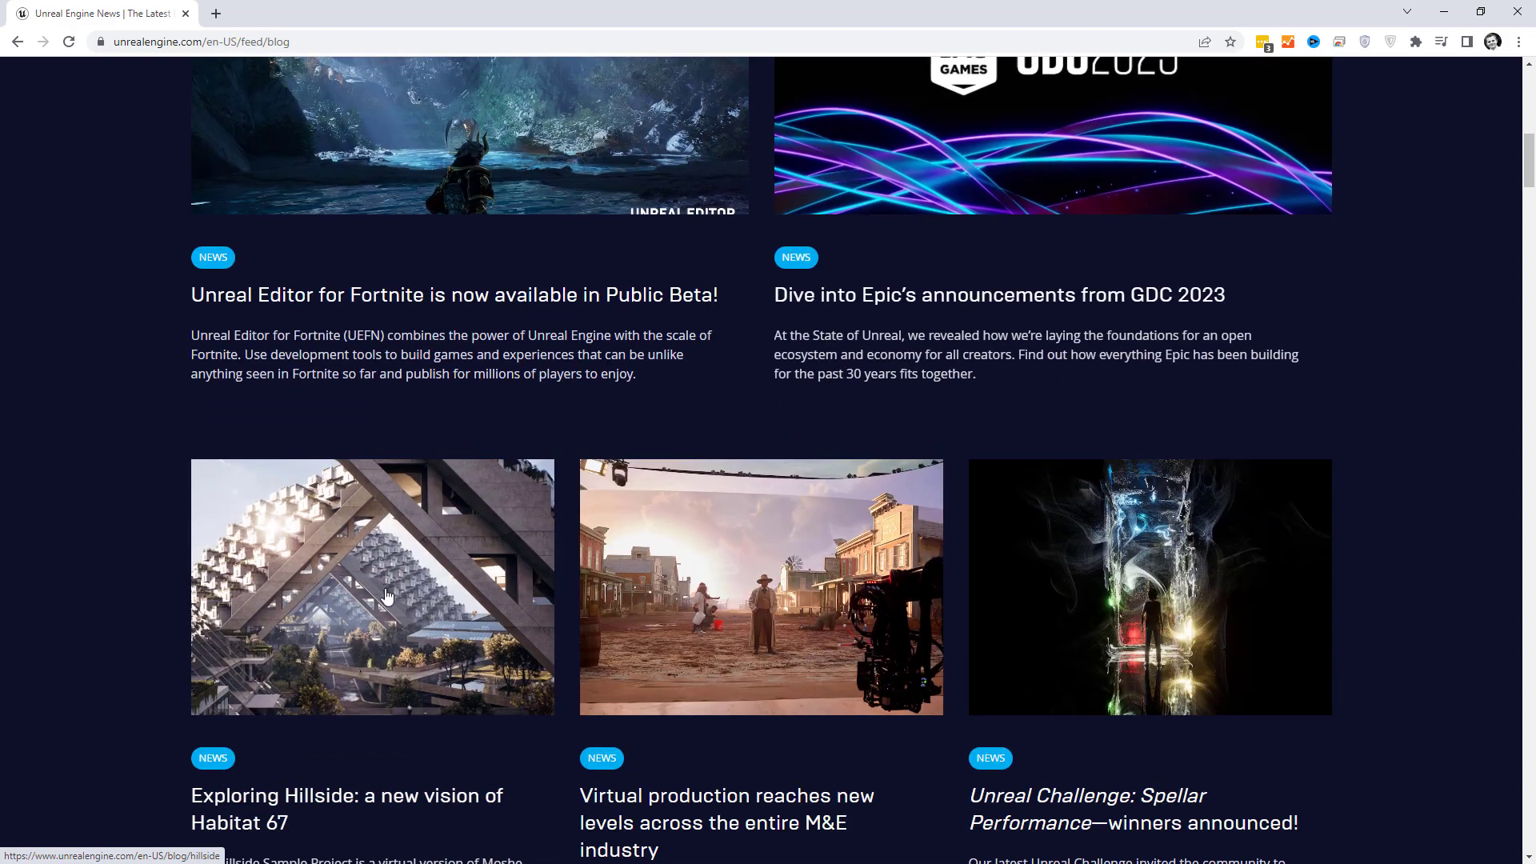
pyautogui.scroll(-3, 386, 596)
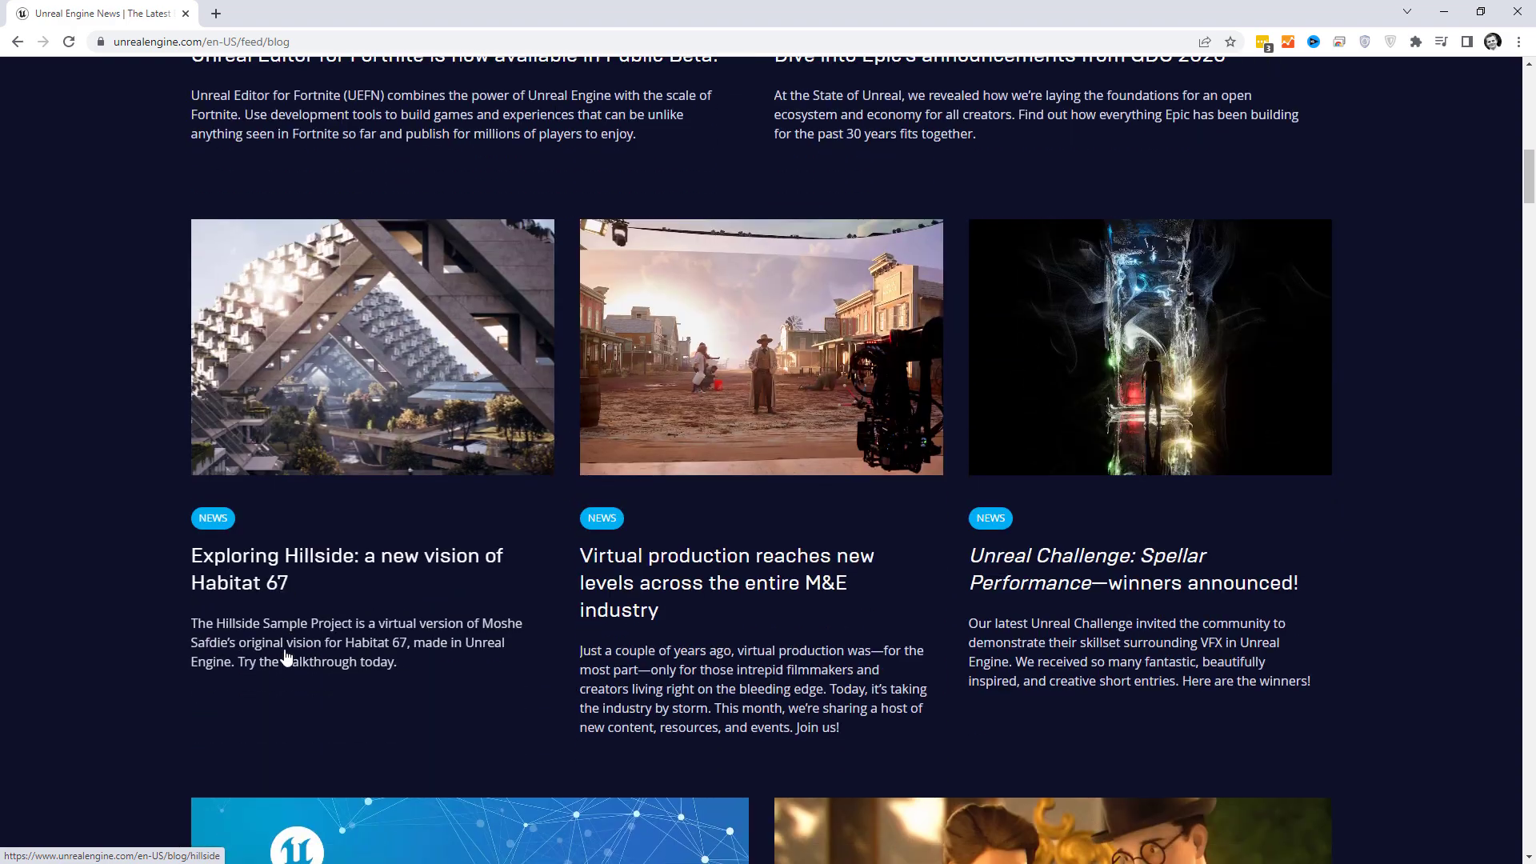
# Open the Exploring Hillside article and start scrolling through it.
pyautogui.click(404, 563)
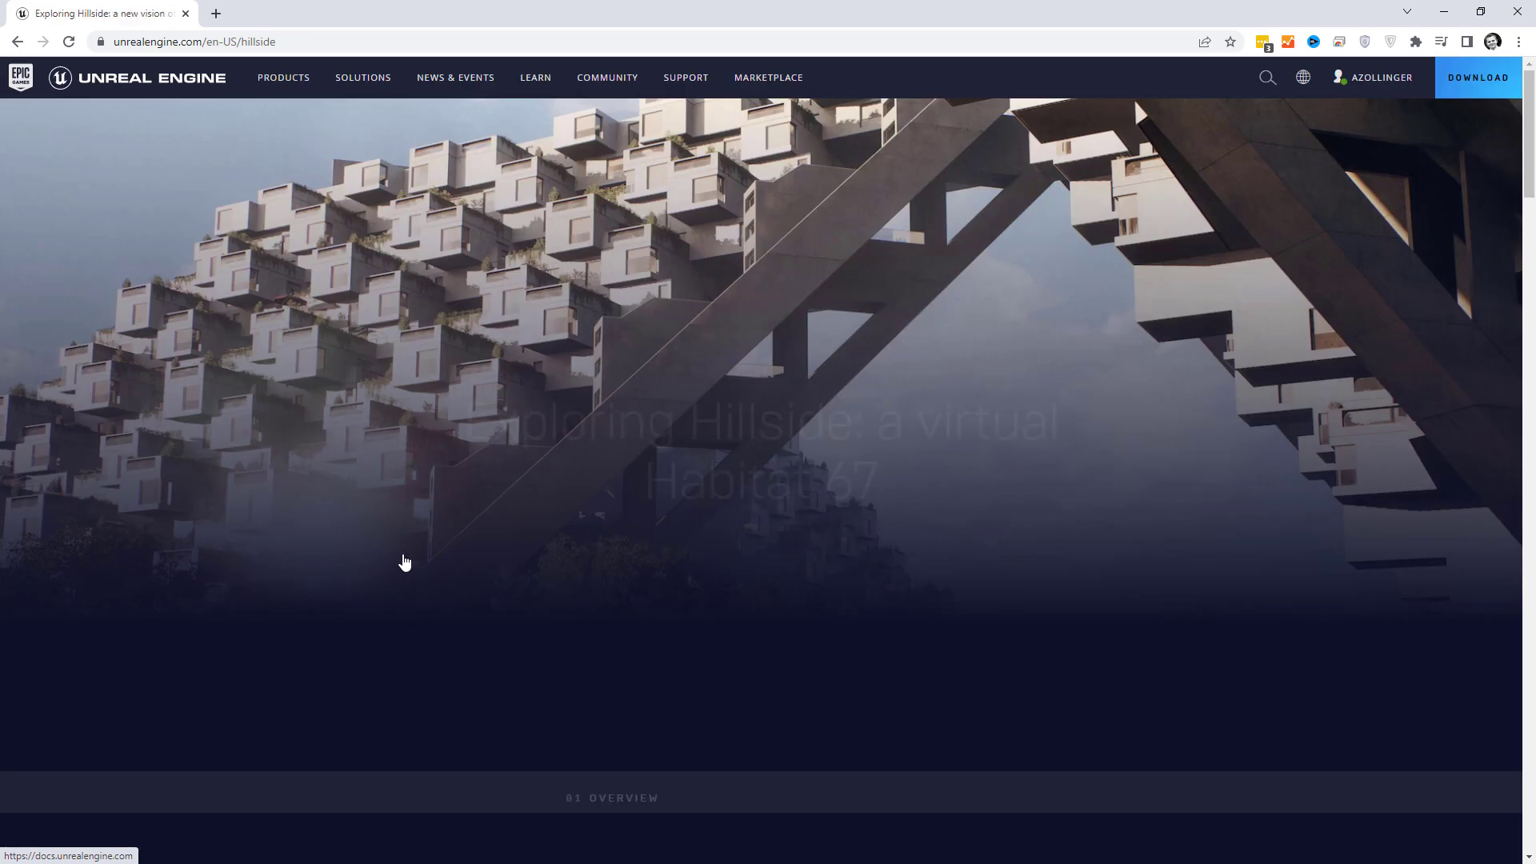
pyautogui.scroll(-7, 1035, 392)
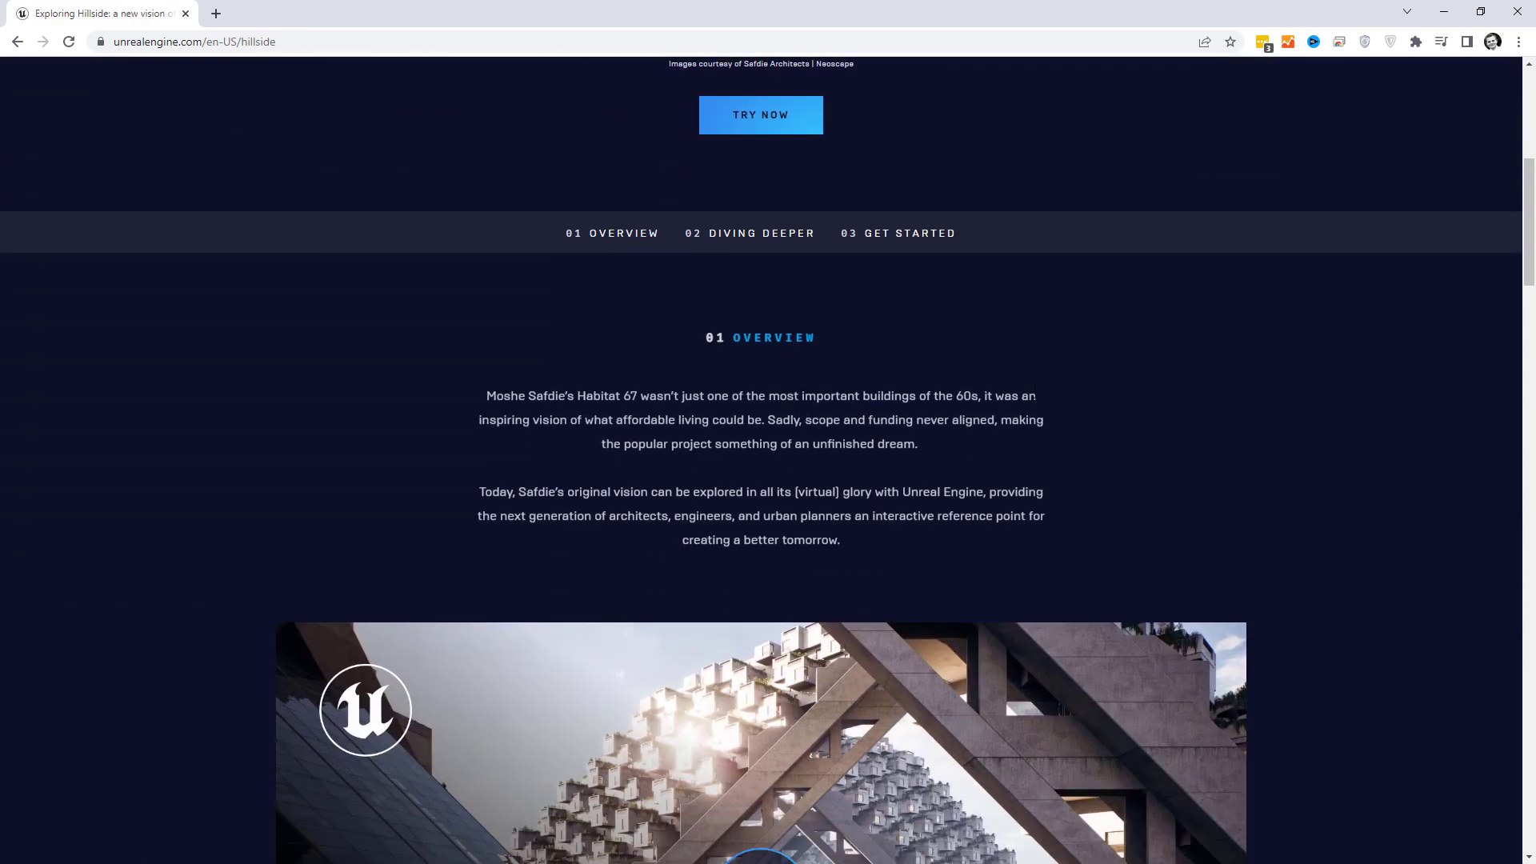
pyautogui.scroll(-2, 1035, 392)
pyautogui.scroll(-3, 1035, 391)
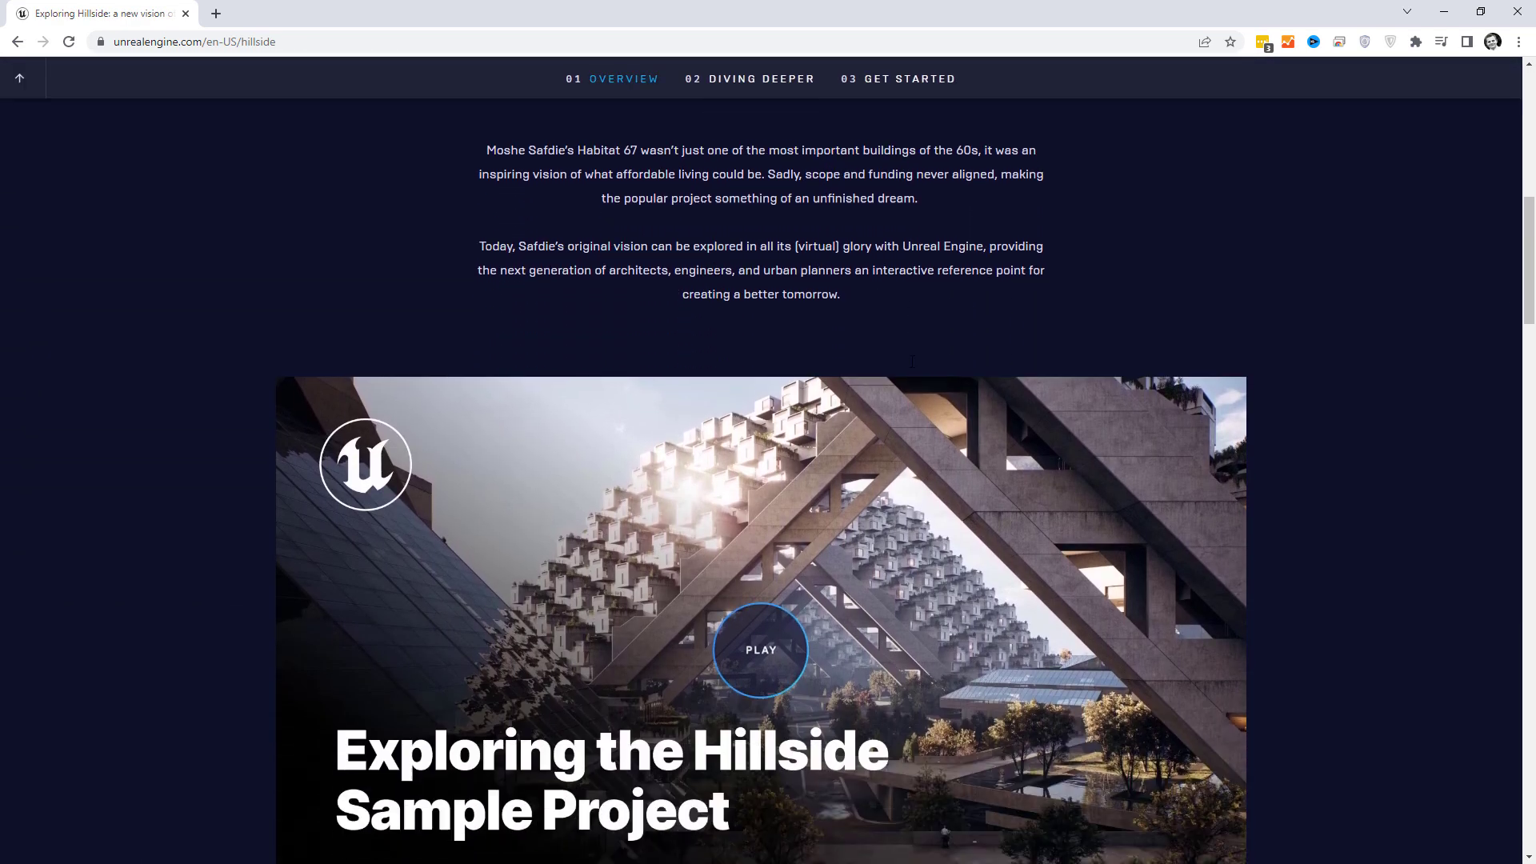
pyautogui.scroll(-3, 1080, 428)
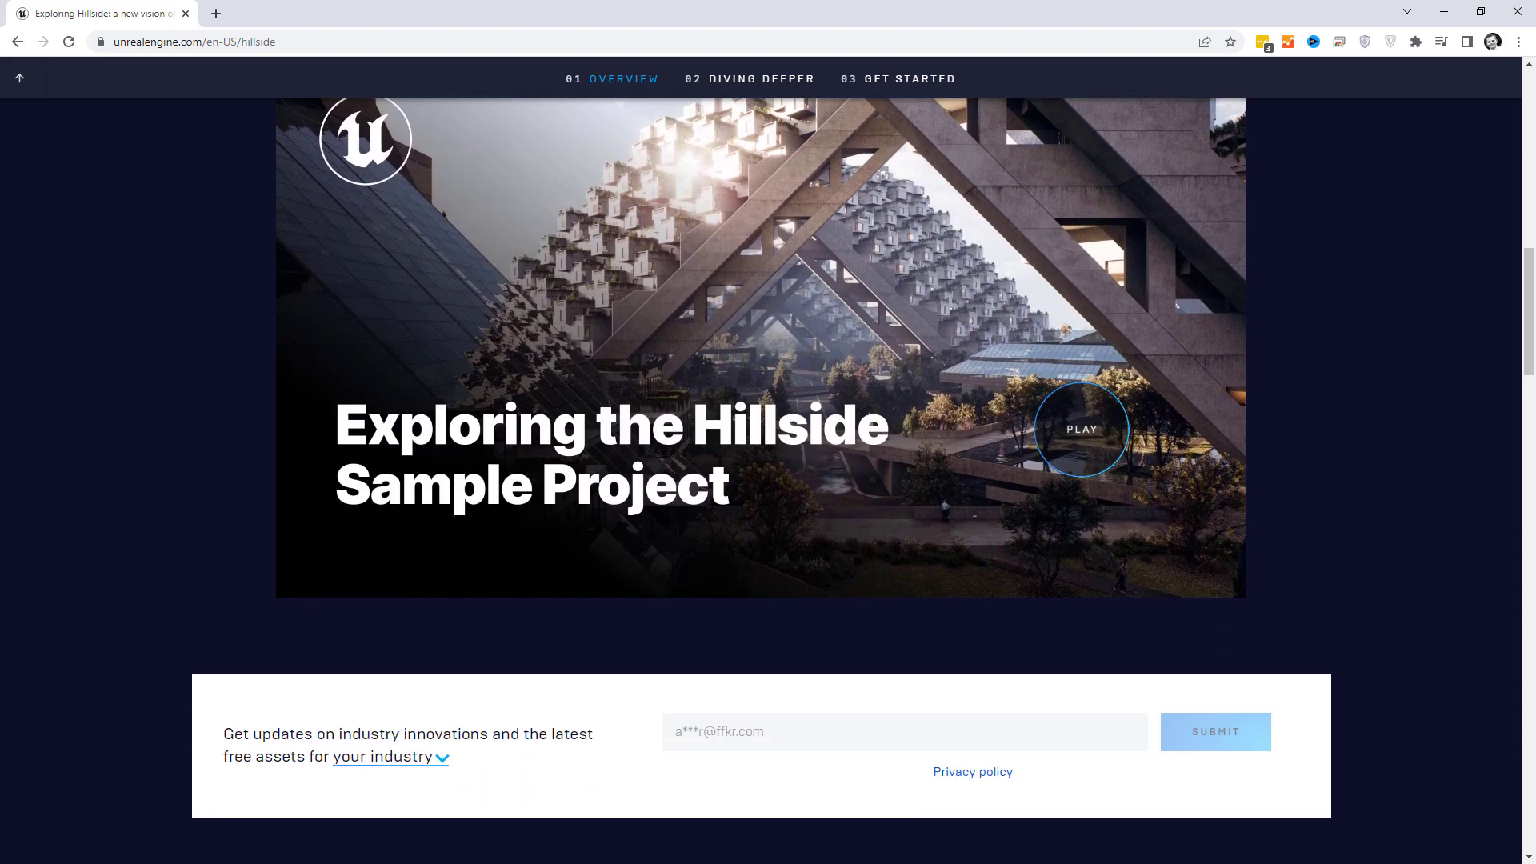
# Scroll further down the article to the Diving deeper streaming and download options.
pyautogui.scroll(3, 1281, 417)
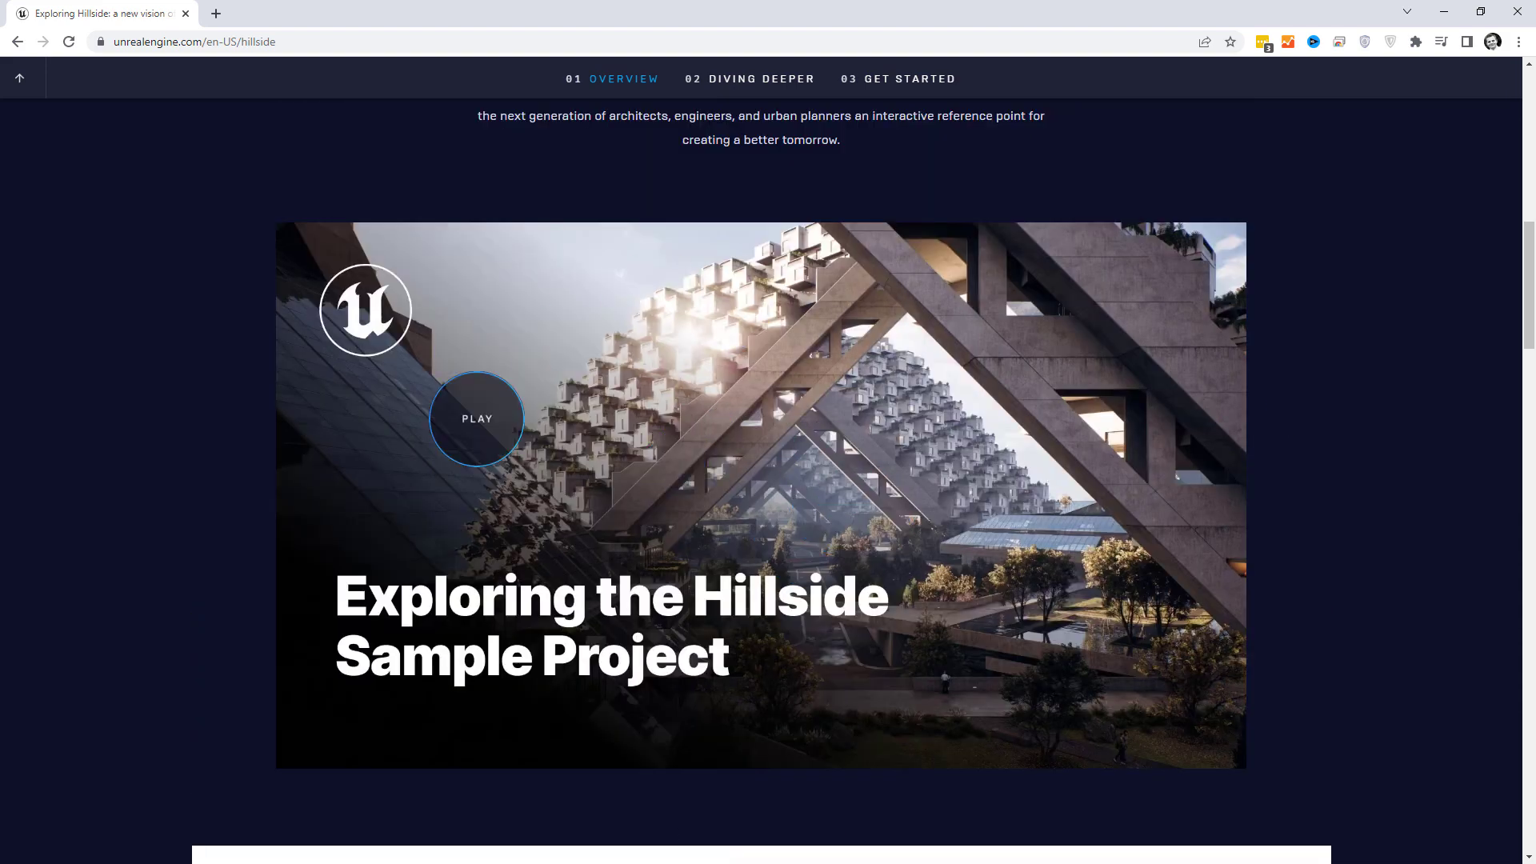
pyautogui.scroll(-10, 999, 415)
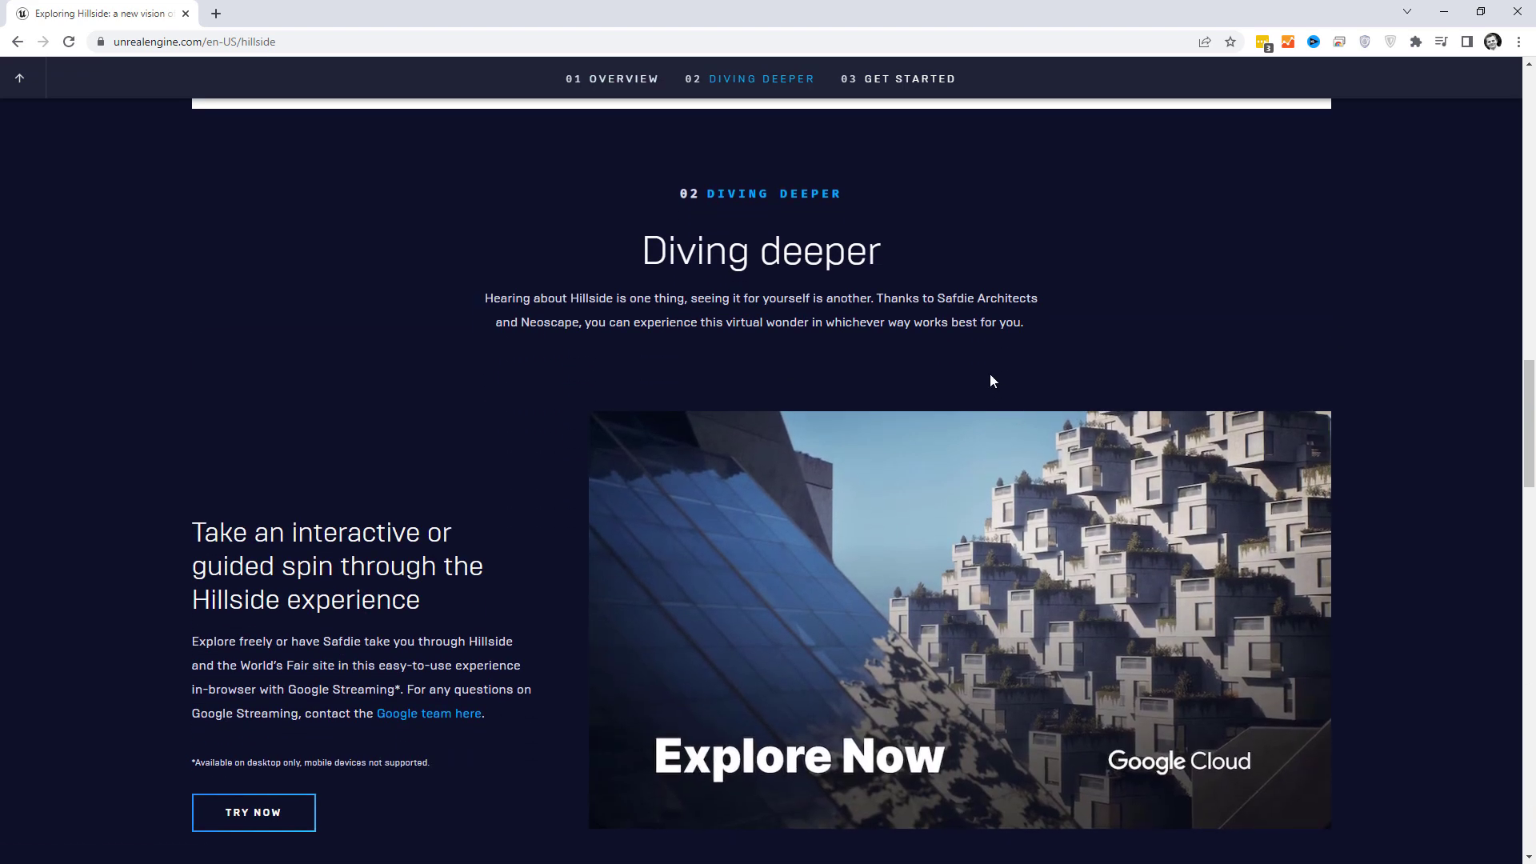
pyautogui.scroll(-3, 990, 376)
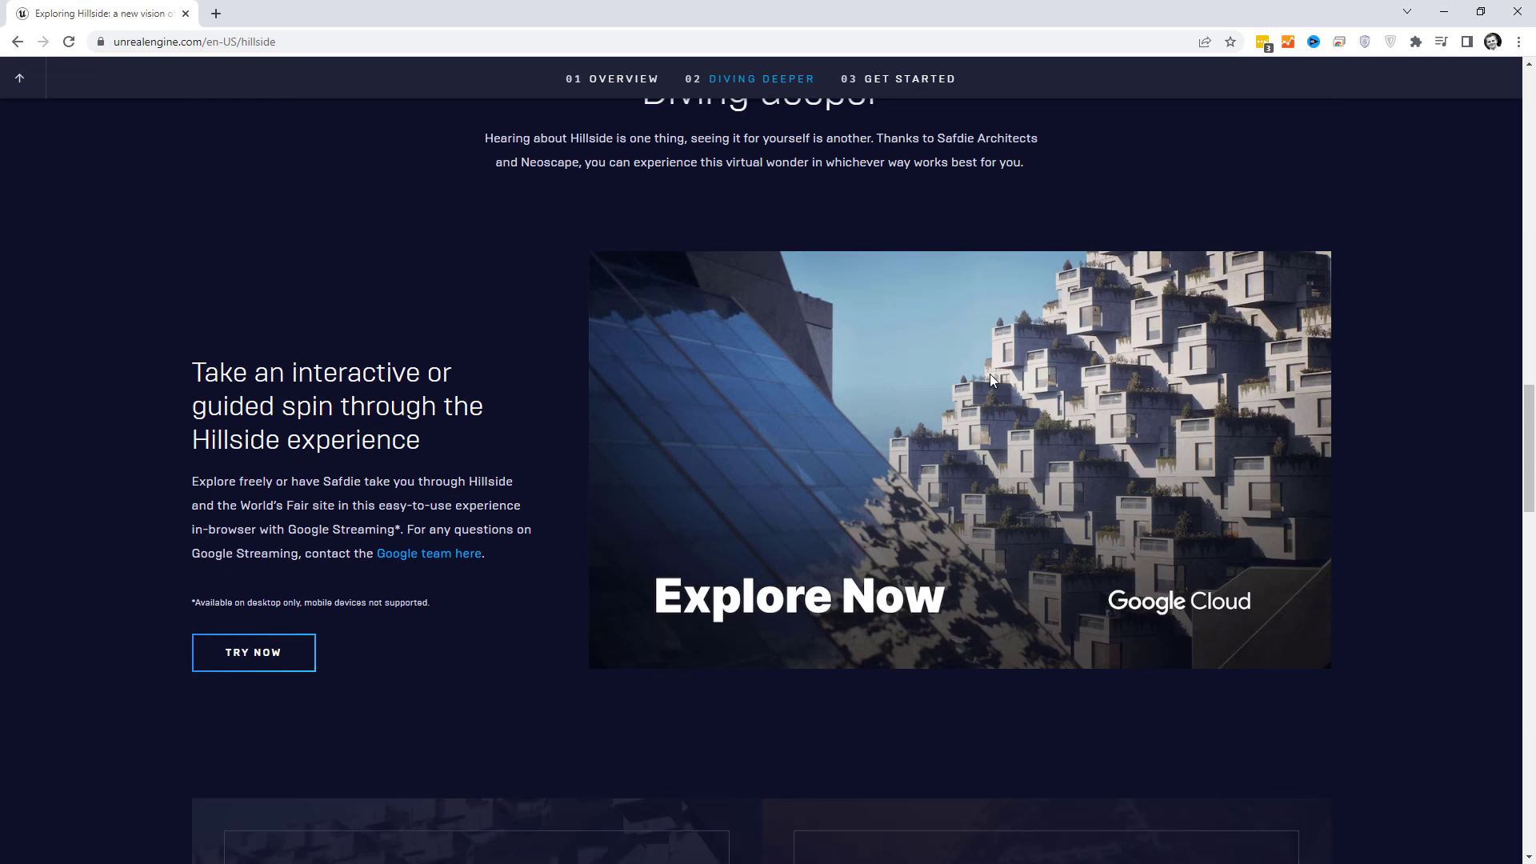
pyautogui.scroll(-1, 991, 382)
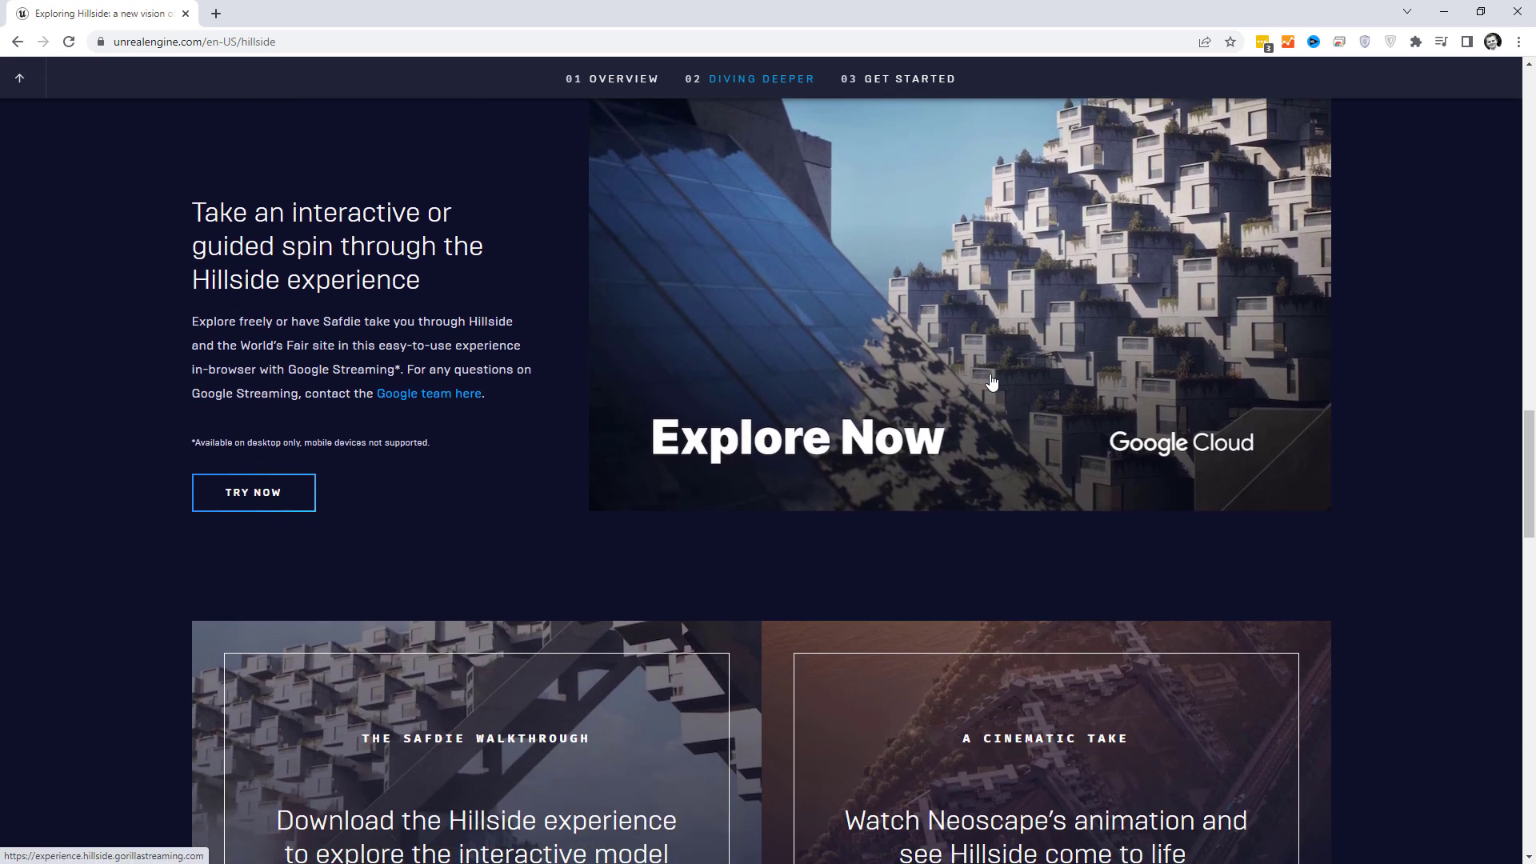
pyautogui.scroll(-3, 990, 381)
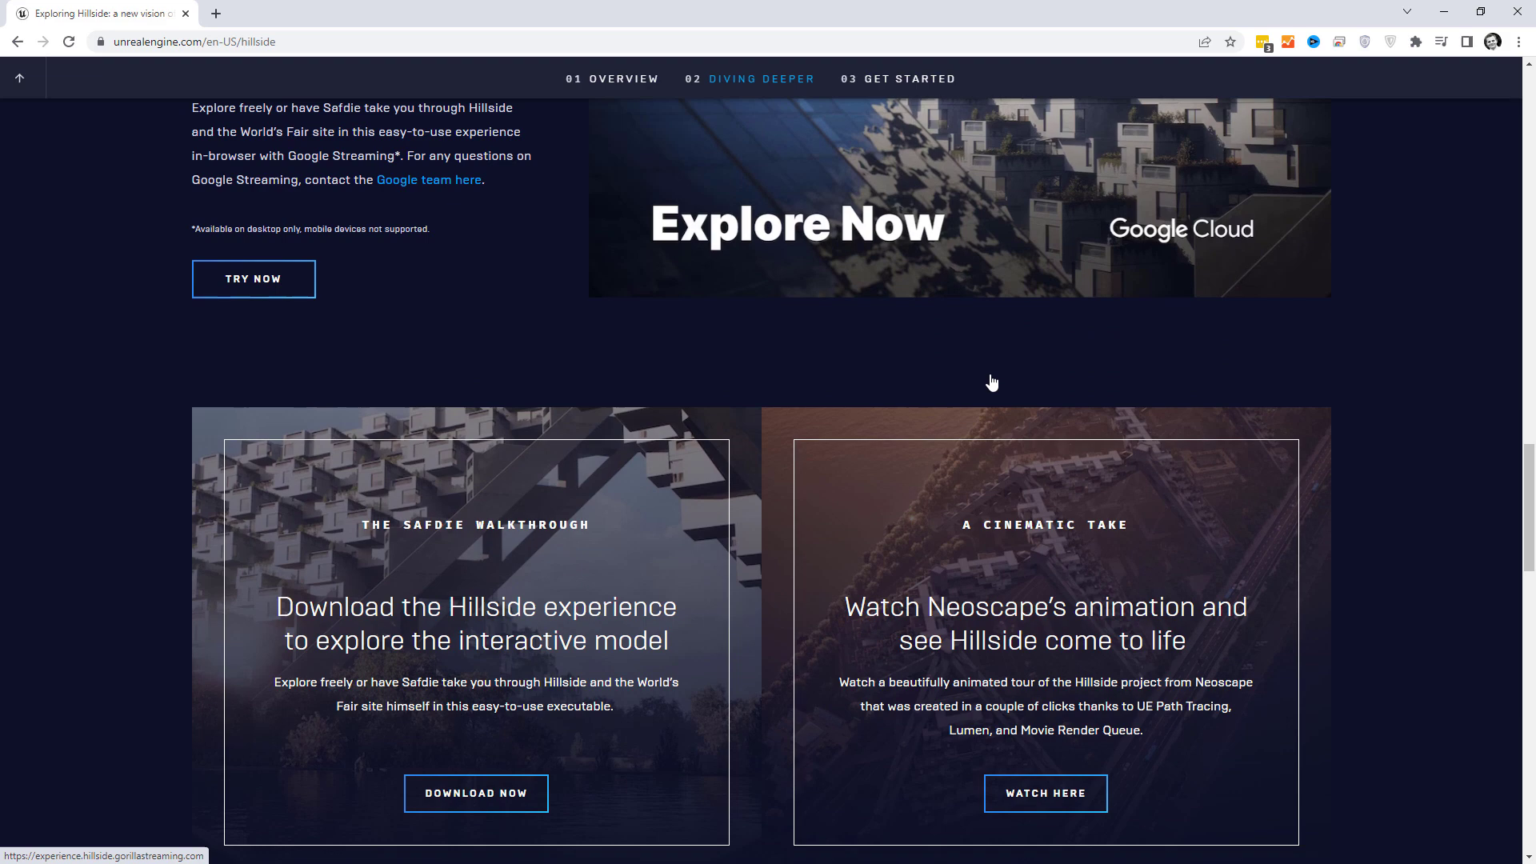
pyautogui.scroll(4, 990, 382)
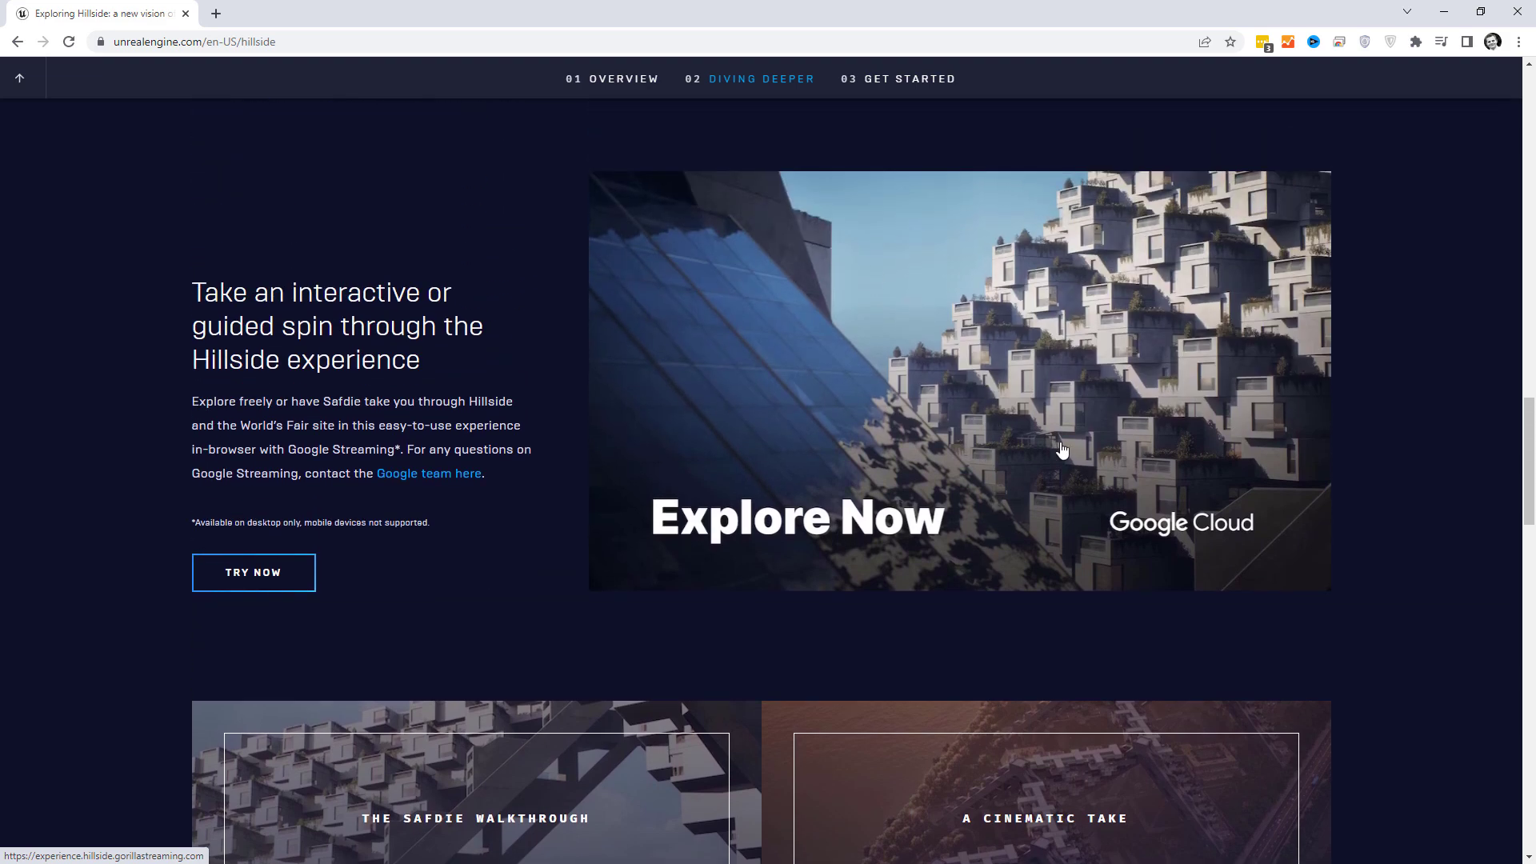
pyautogui.scroll(-4, 1061, 451)
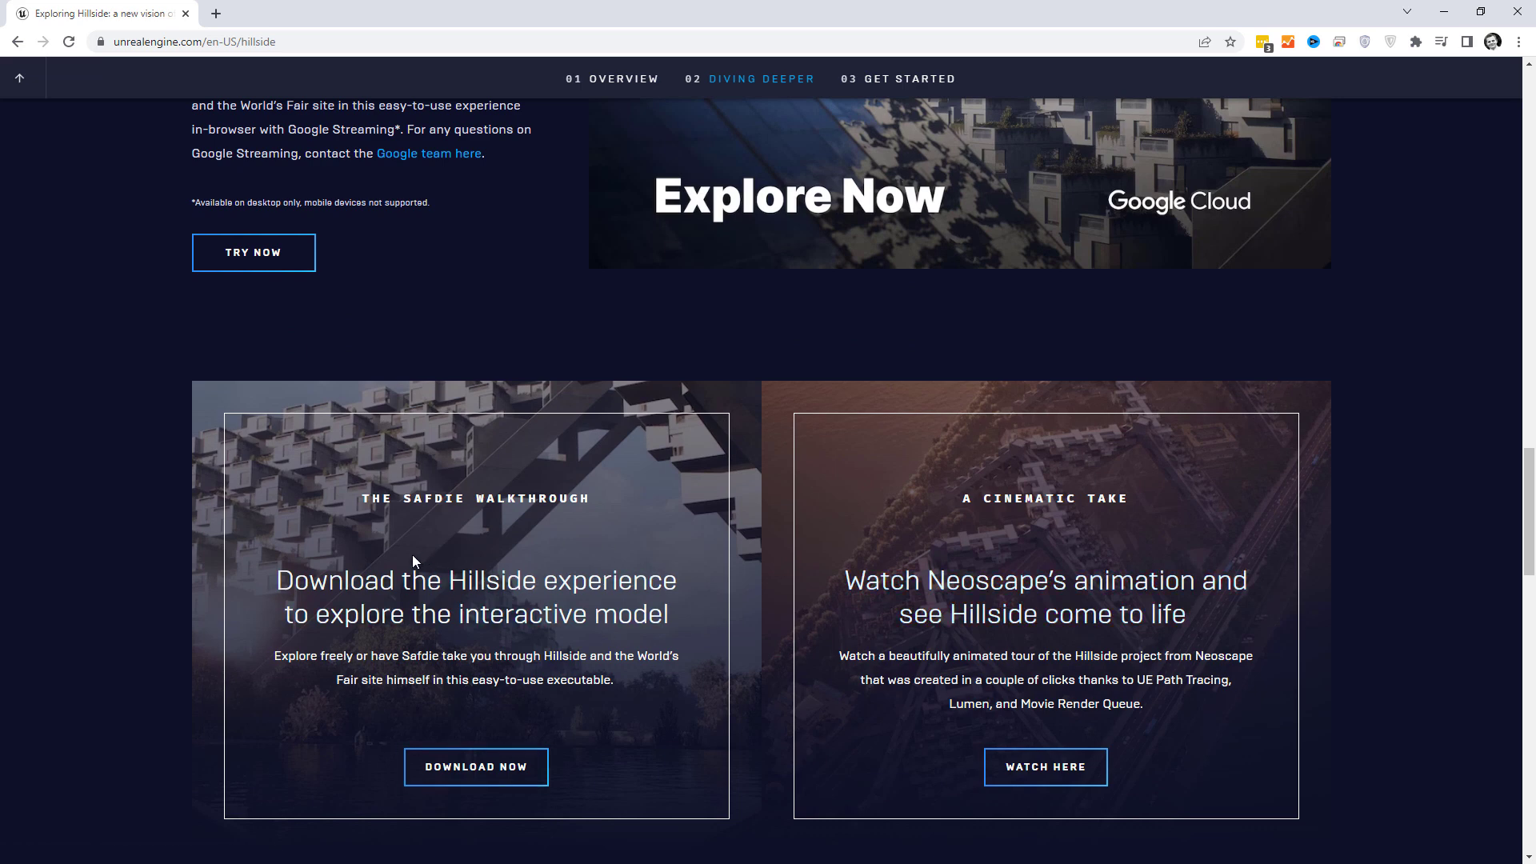
pyautogui.scroll(-2, 622, 728)
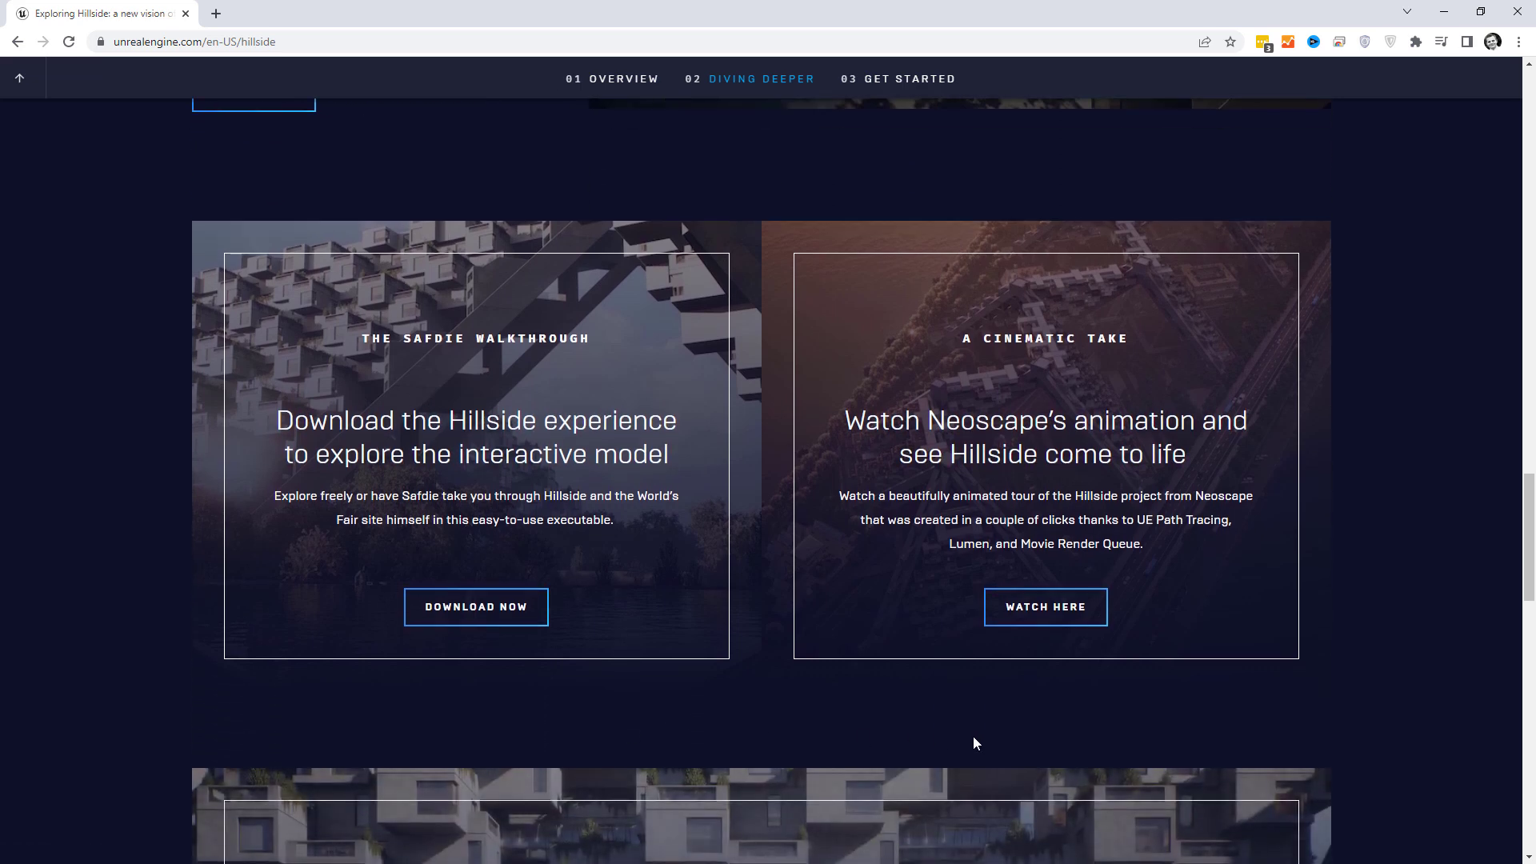
pyautogui.scroll(1, 974, 740)
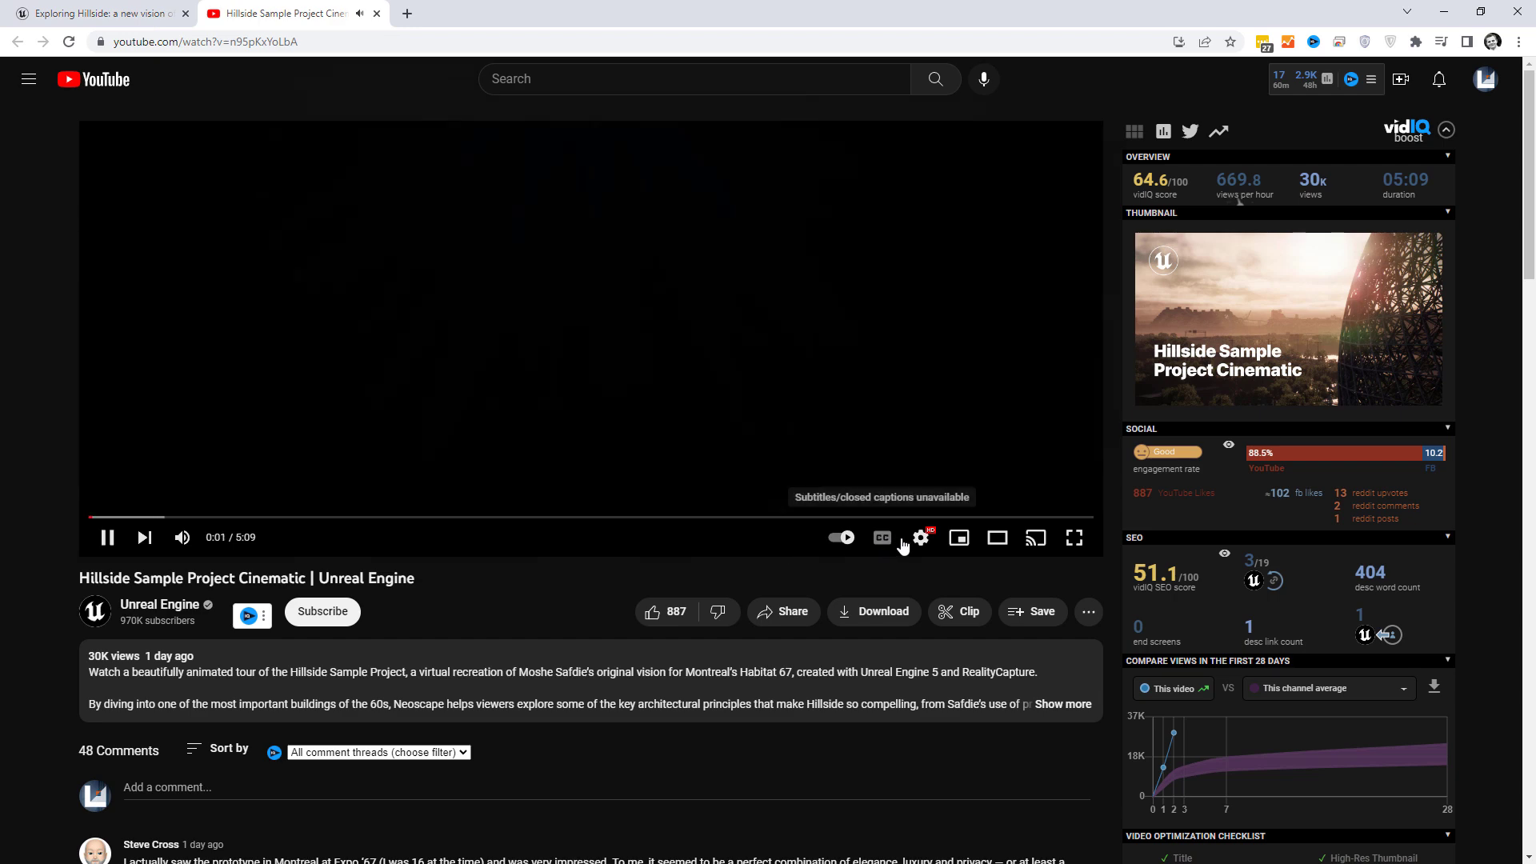
# Watch the Hillside Sample Project Cinematic in full screen.
pyautogui.click(1074, 539)
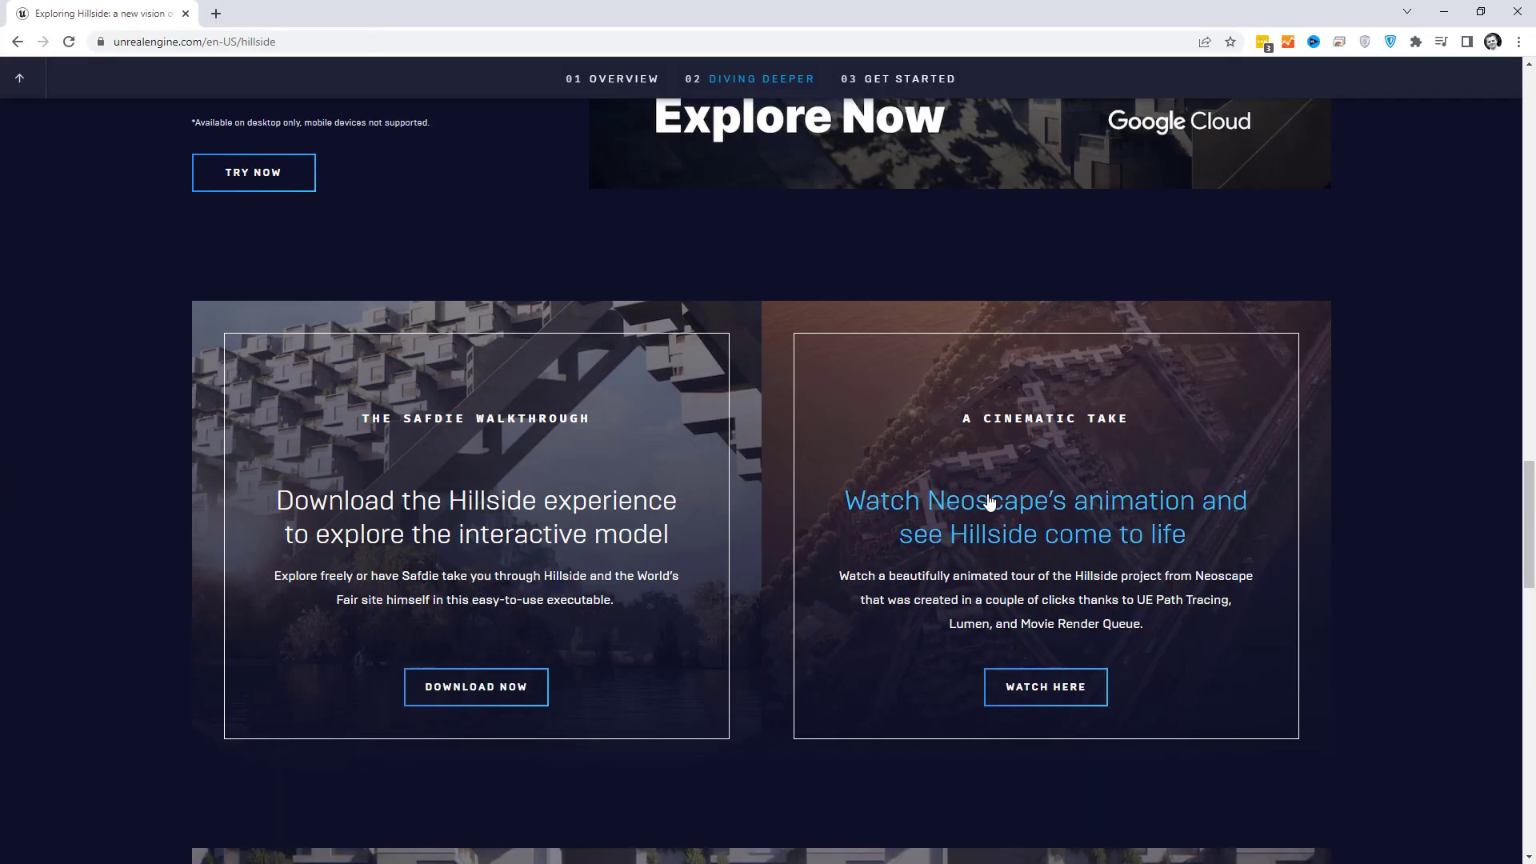
pyautogui.scroll(5, 987, 504)
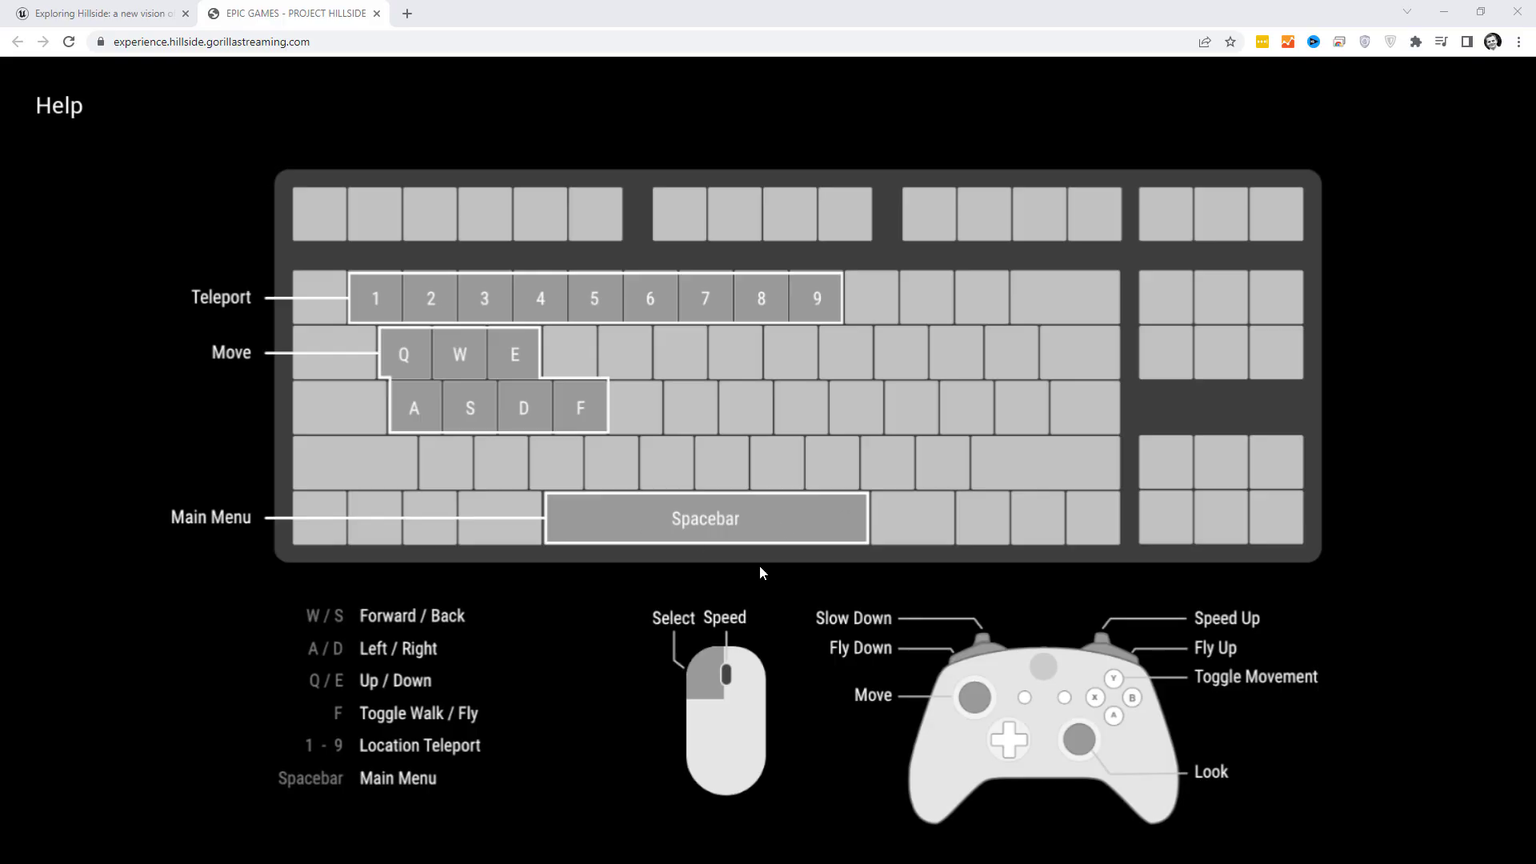
# Load the Hillside, Exterior location and walk forward toward the stone wall by the pool.
pyautogui.press('space')
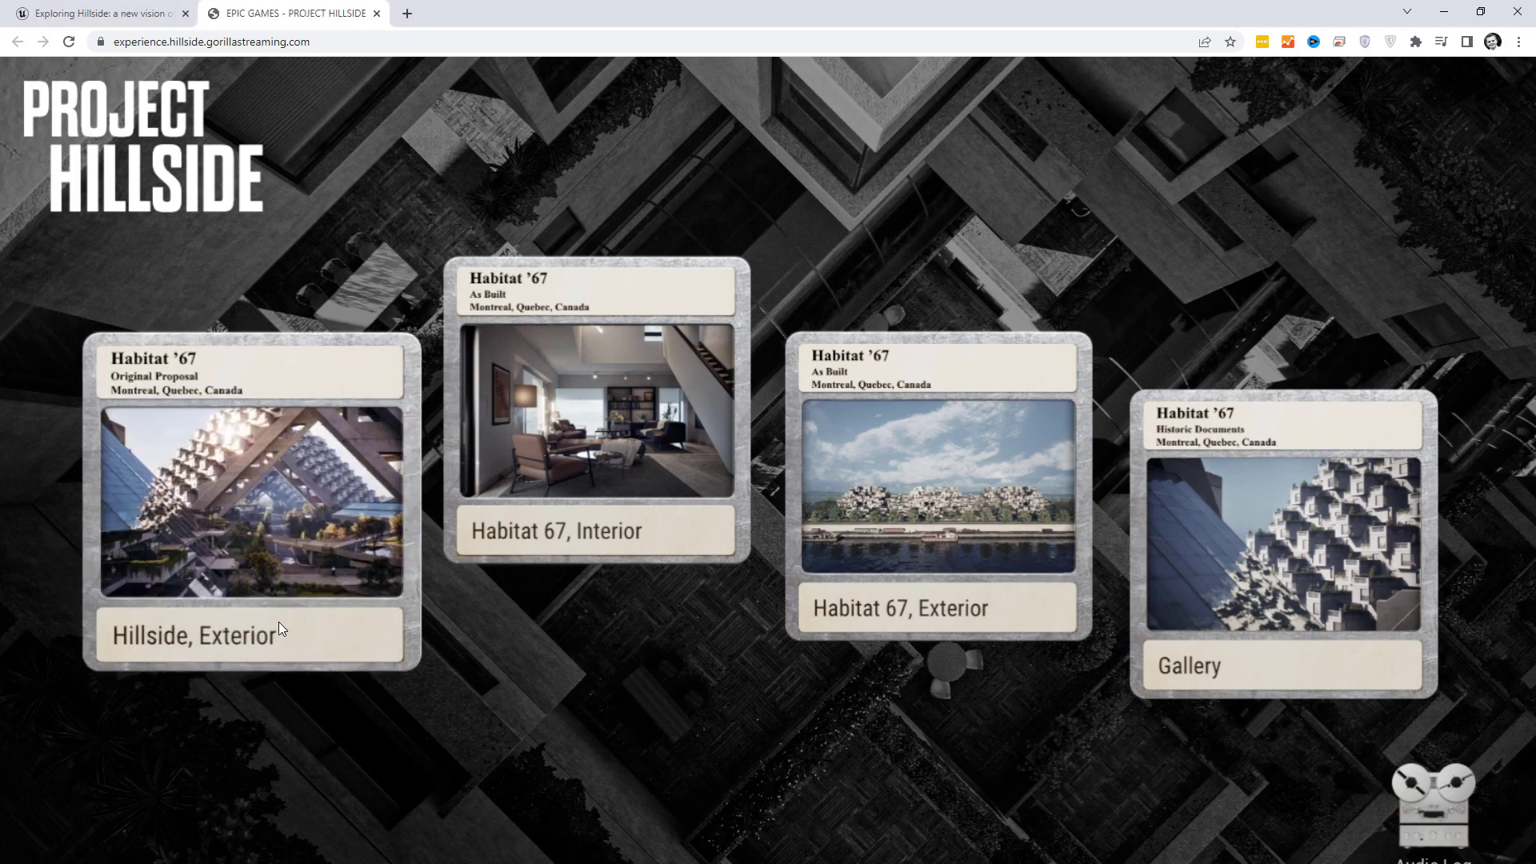
pyautogui.click(435, 461)
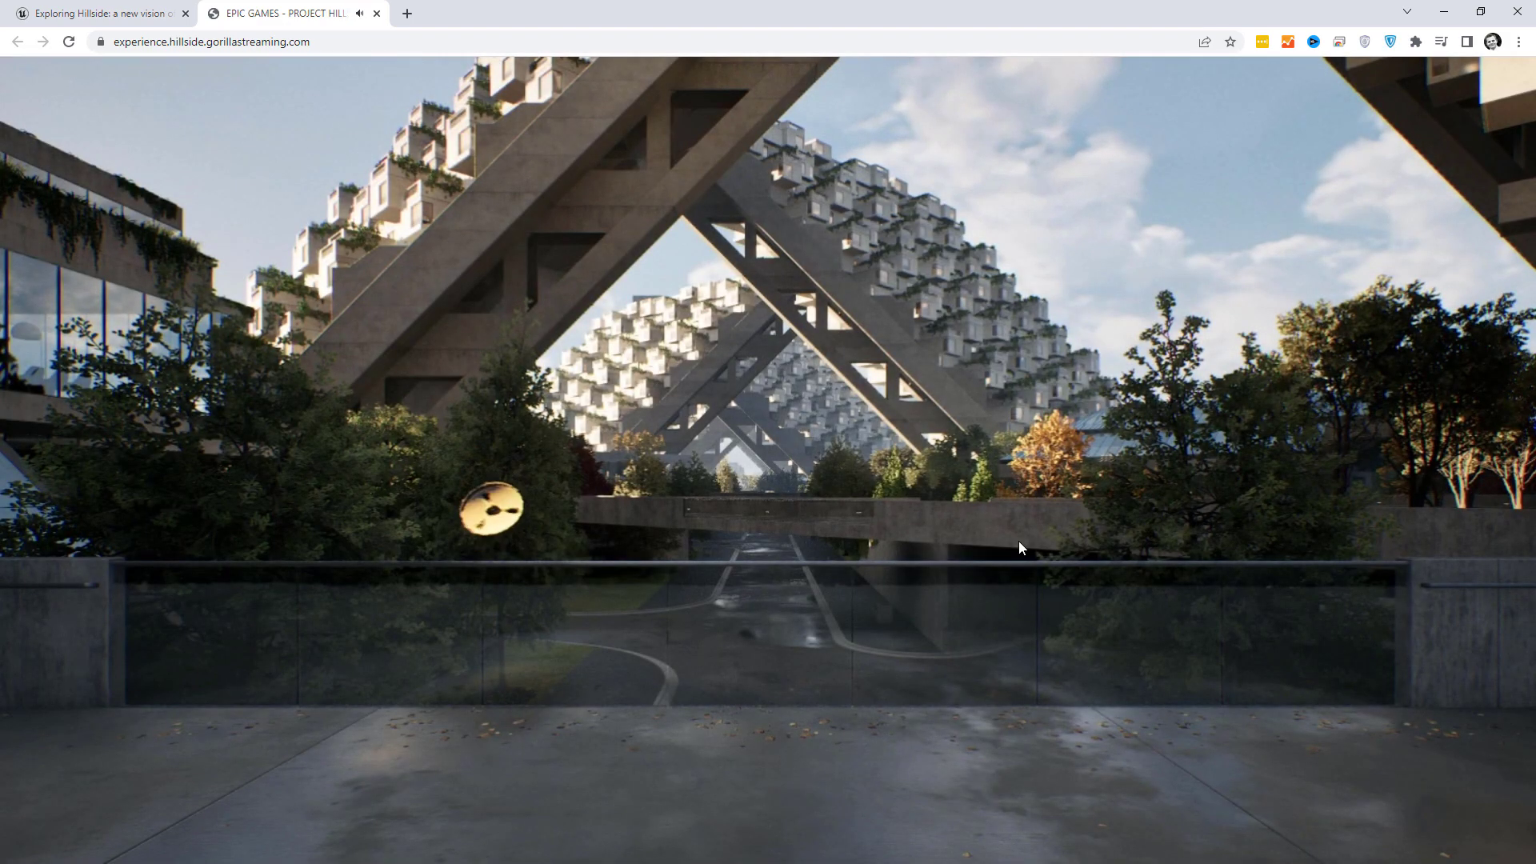
pyautogui.moveTo(1032, 541); pyautogui.dragTo(1381, 542)
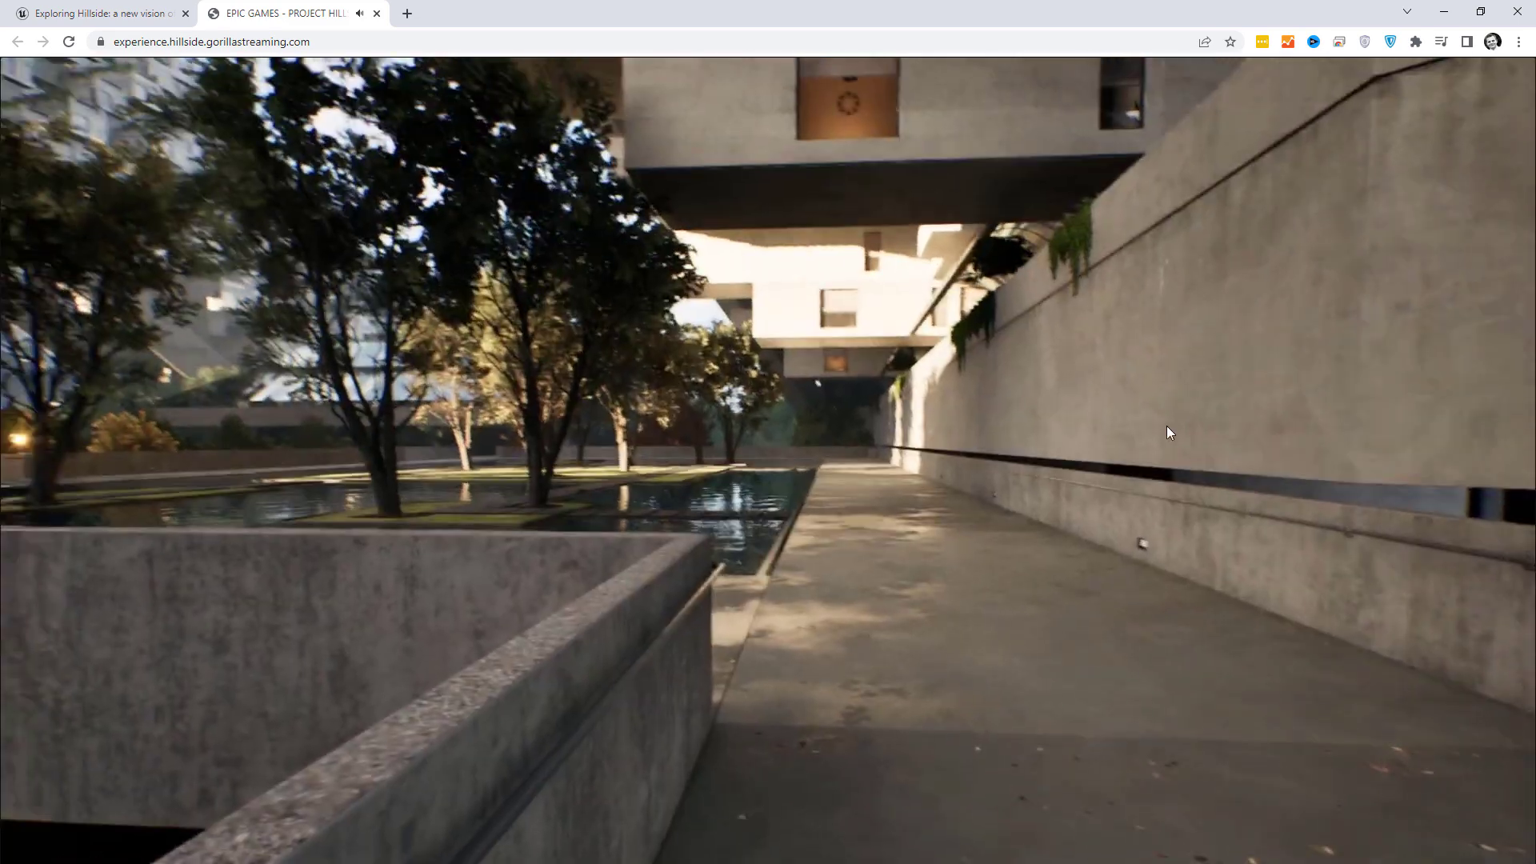
pyautogui.press('Left')
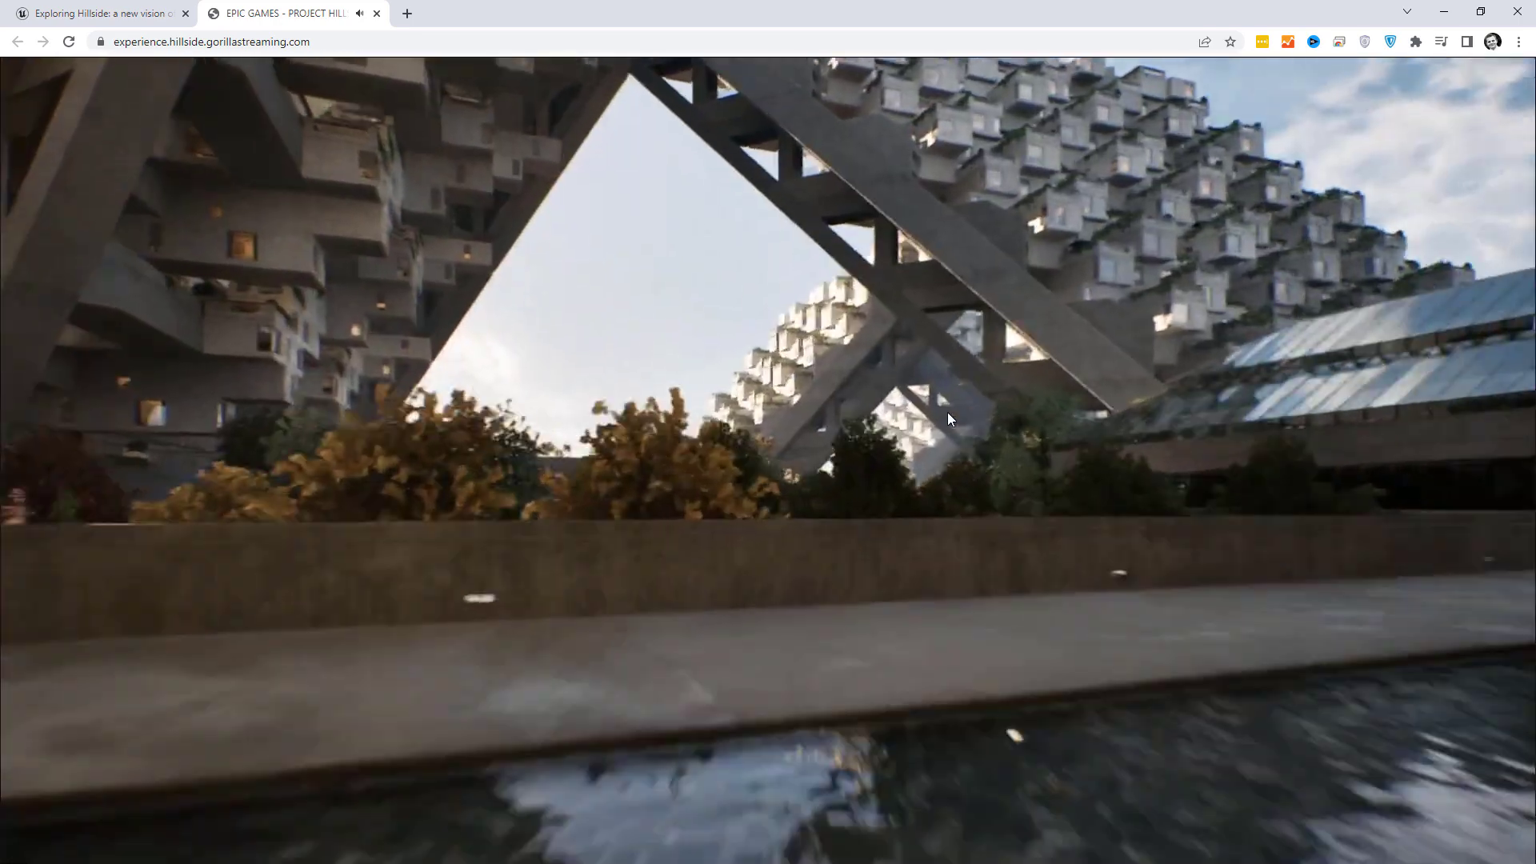
pyautogui.press('Up')
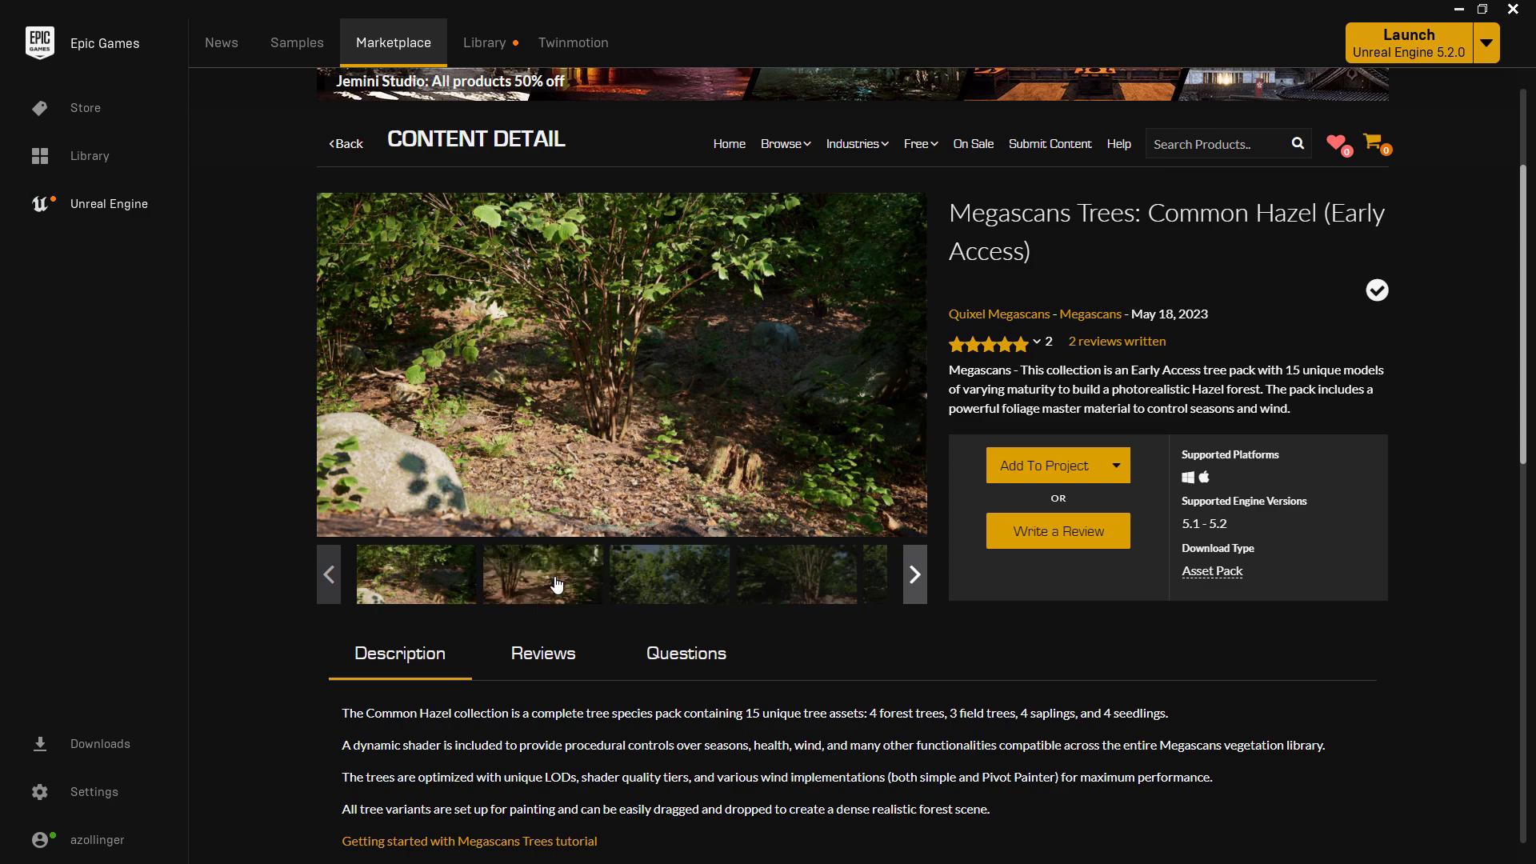
# Browse the Common Hazel preview images back to the tree row, then open the Add To Project options.
pyautogui.click(521, 565)
pyautogui.click(787, 579)
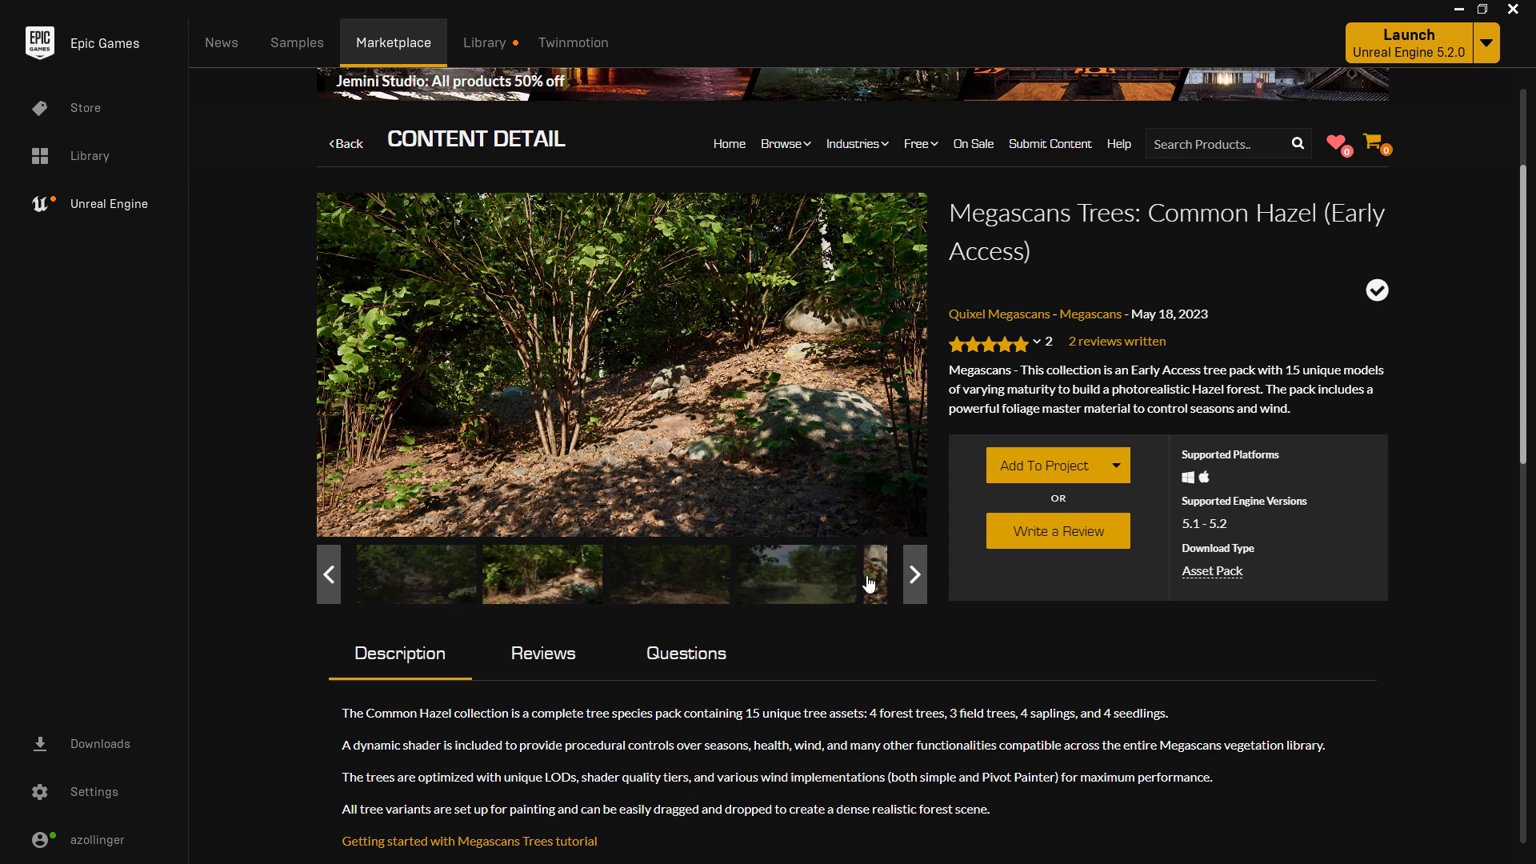
pyautogui.click(872, 582)
pyautogui.click(874, 584)
pyautogui.click(426, 574)
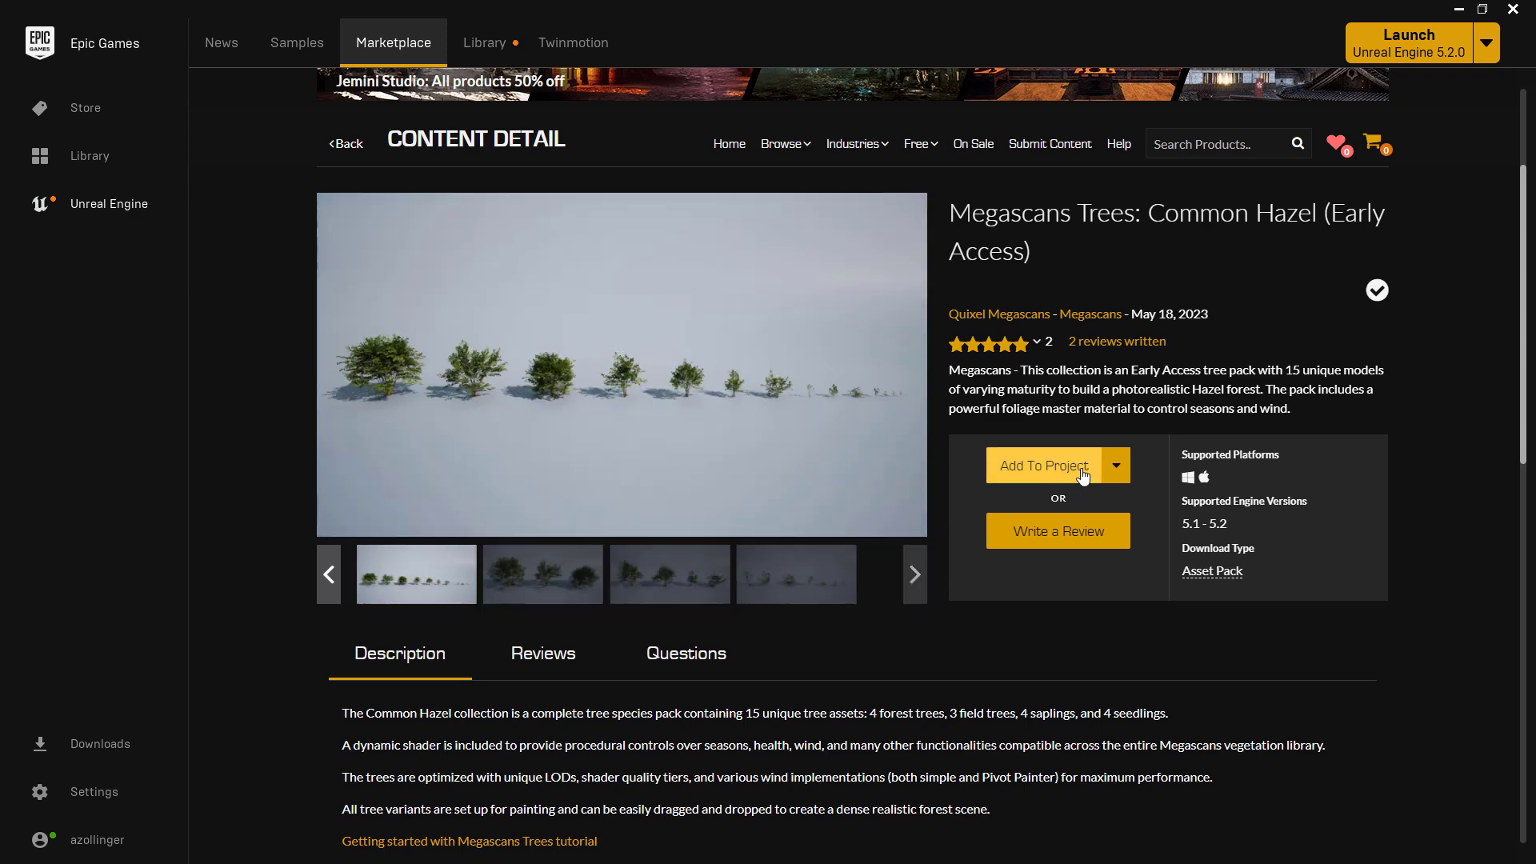
pyautogui.click(1116, 469)
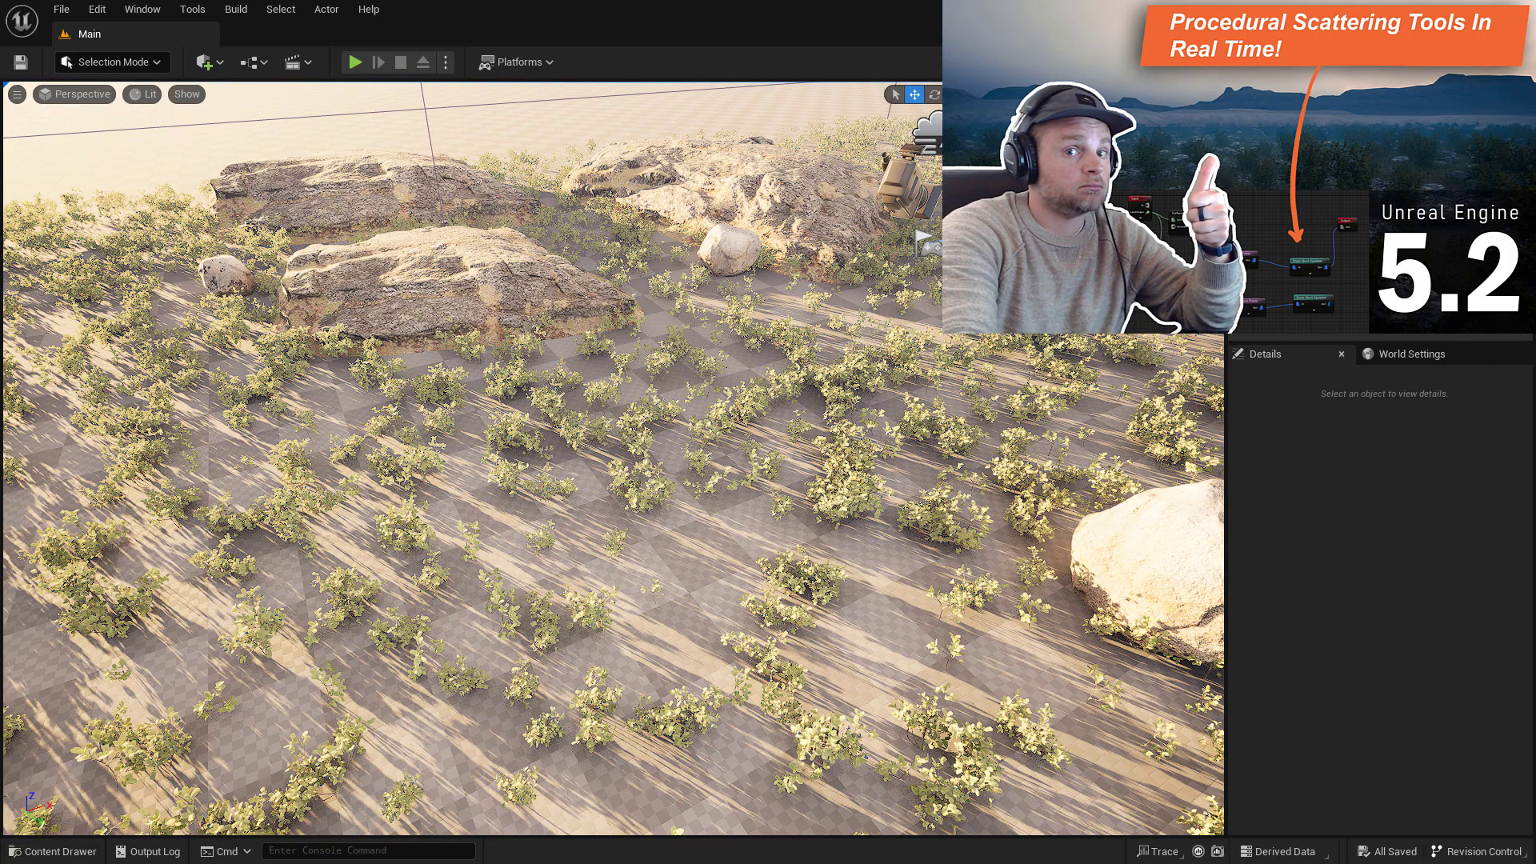
# In the Content Drawer, browse from the Megascans folder into the CommonHazel folder.
pyautogui.moveTo(768, 452); pyautogui.dragTo(768, 451, button='right')
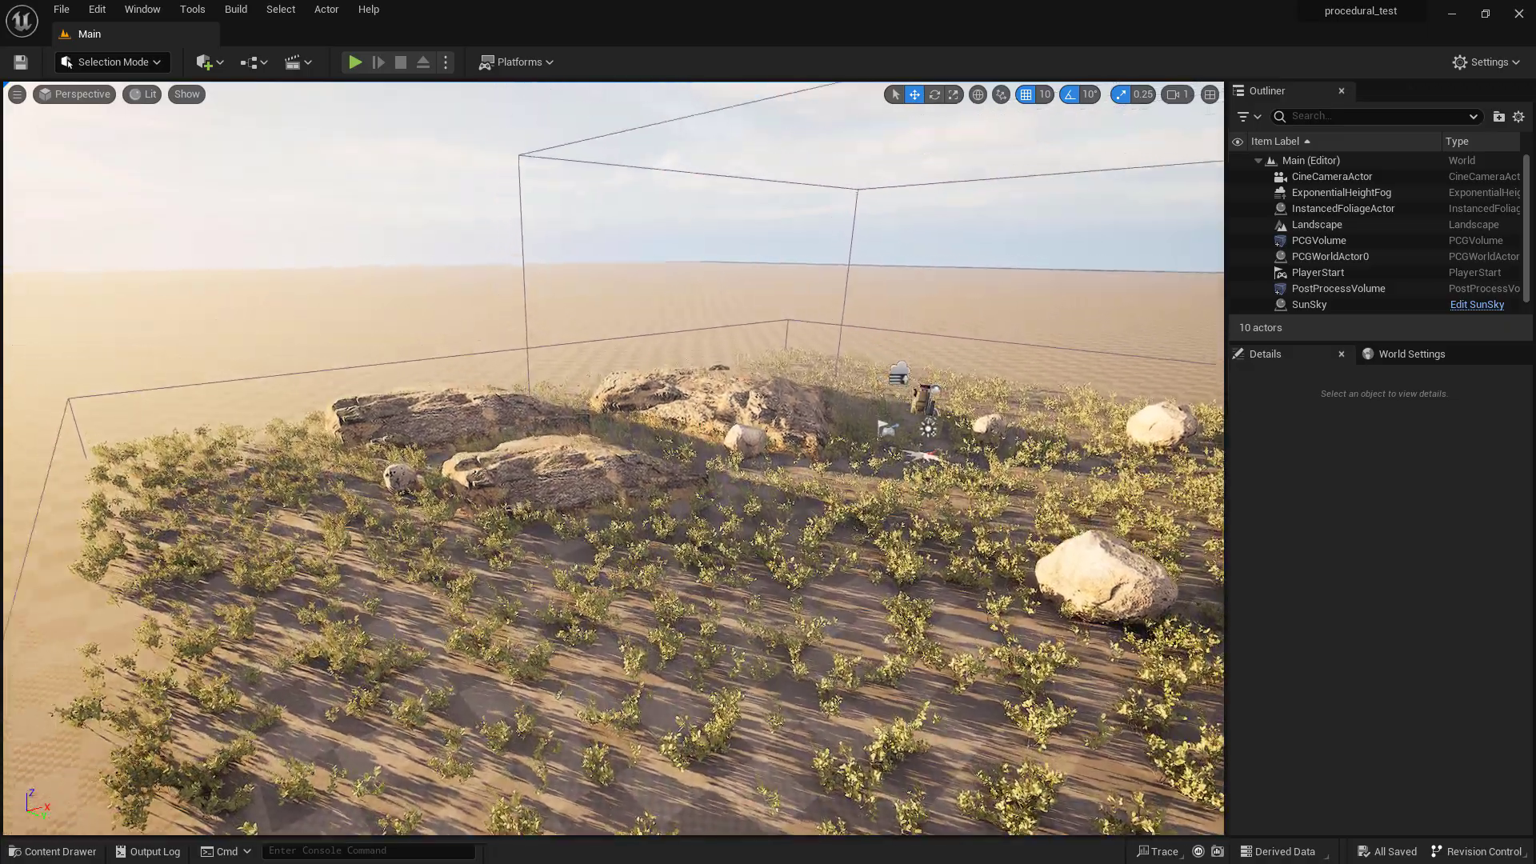
pyautogui.moveTo(702, 525); pyautogui.dragTo(702, 524, button='right')
pyautogui.click(77, 854)
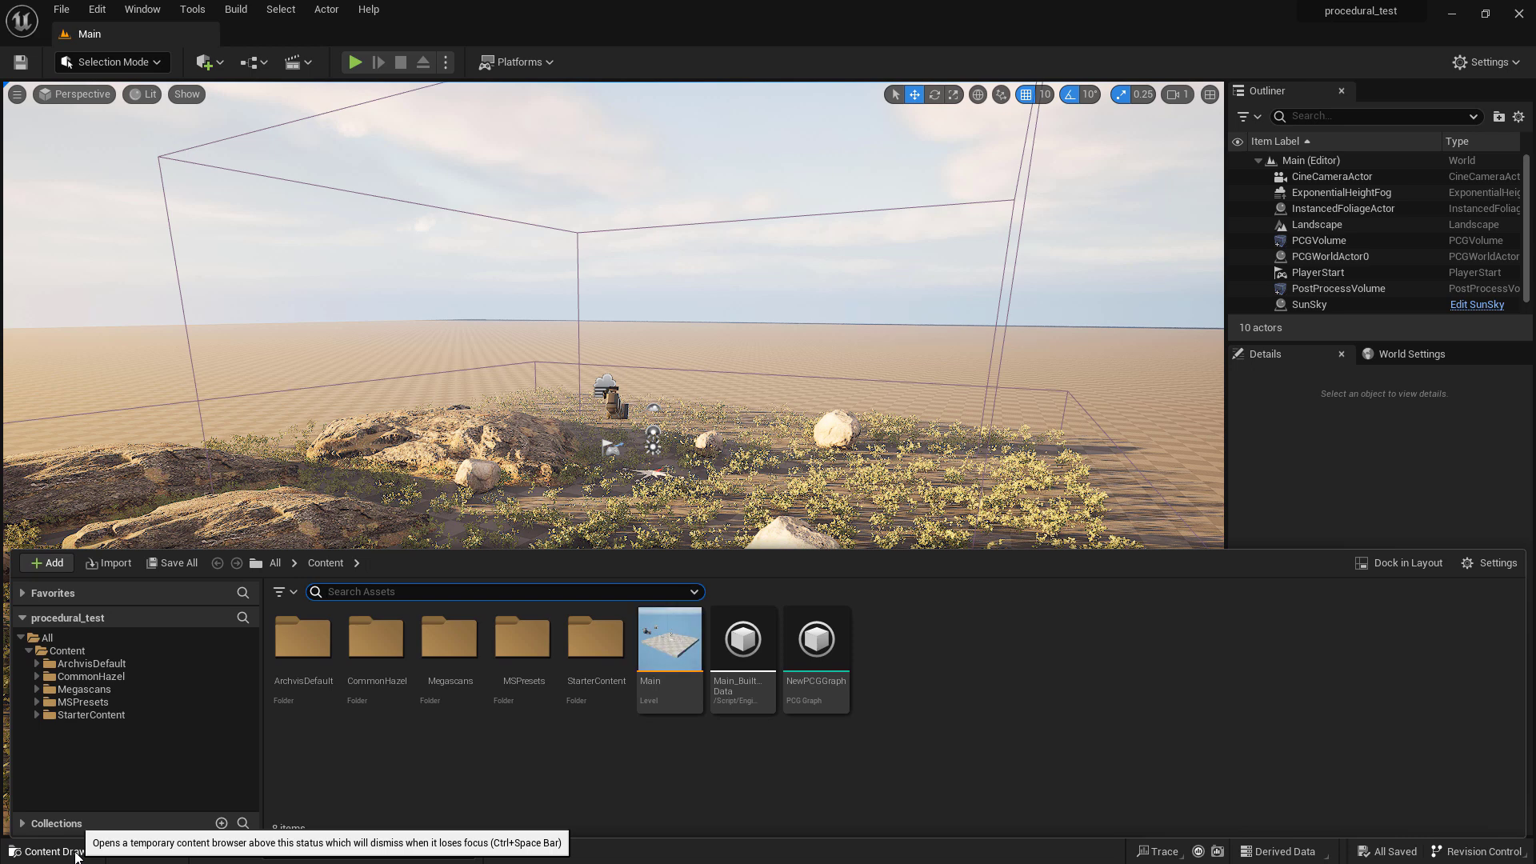
pyautogui.click(450, 631)
pyautogui.doubleClick(450, 631)
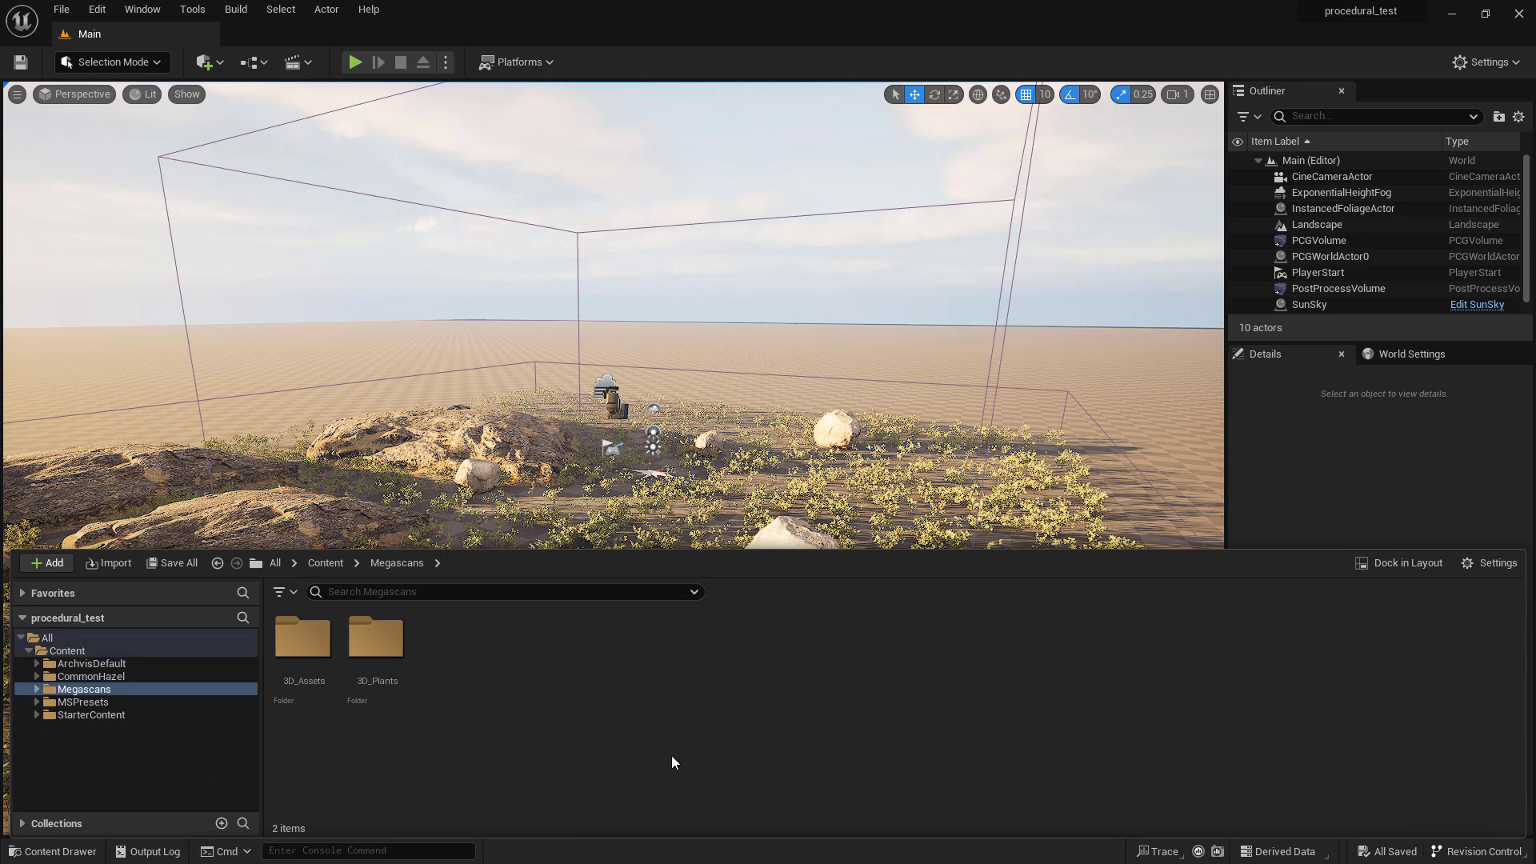
pyautogui.click(314, 644)
pyautogui.hotkey('alt', 'Left')
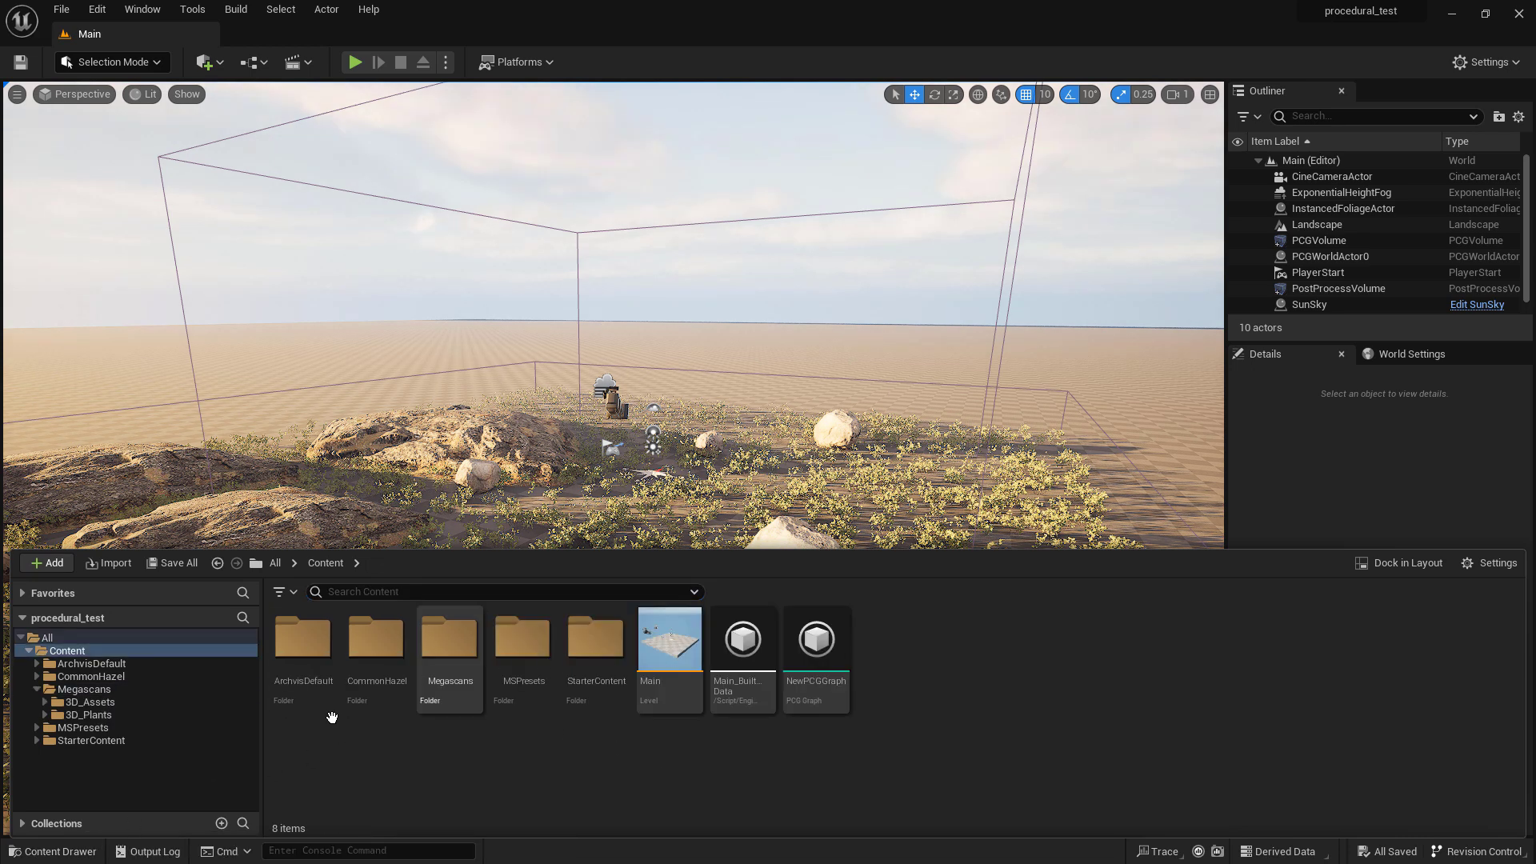
pyautogui.doubleClick(372, 651)
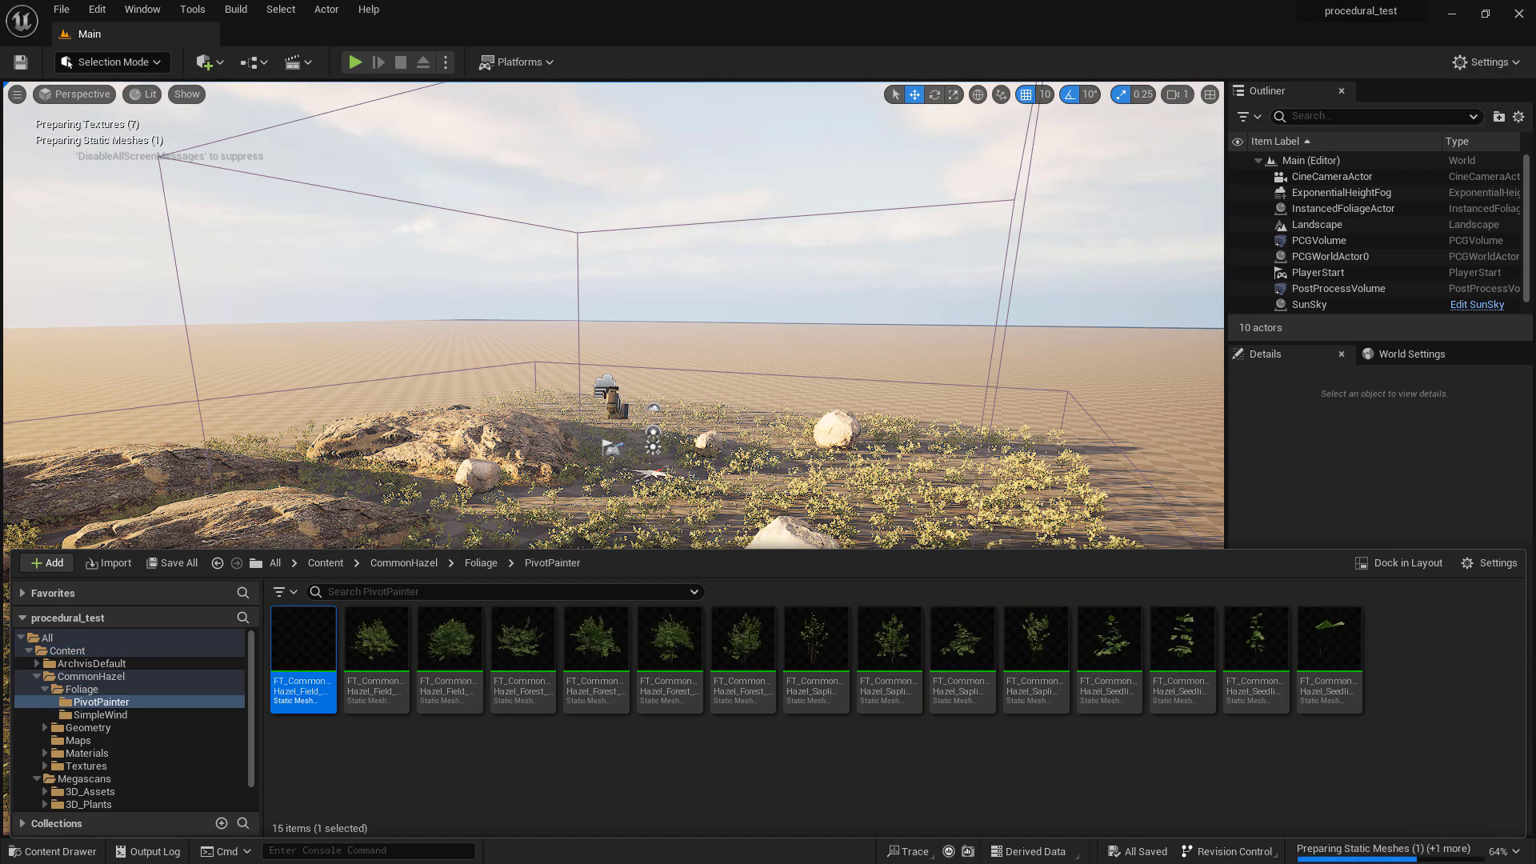
# Drop SM_CommonHazel_Field_01_PP into the scrubland beside the rocks and fly up close to it.
pyautogui.moveTo(303, 639); pyautogui.dragTo(480, 448)
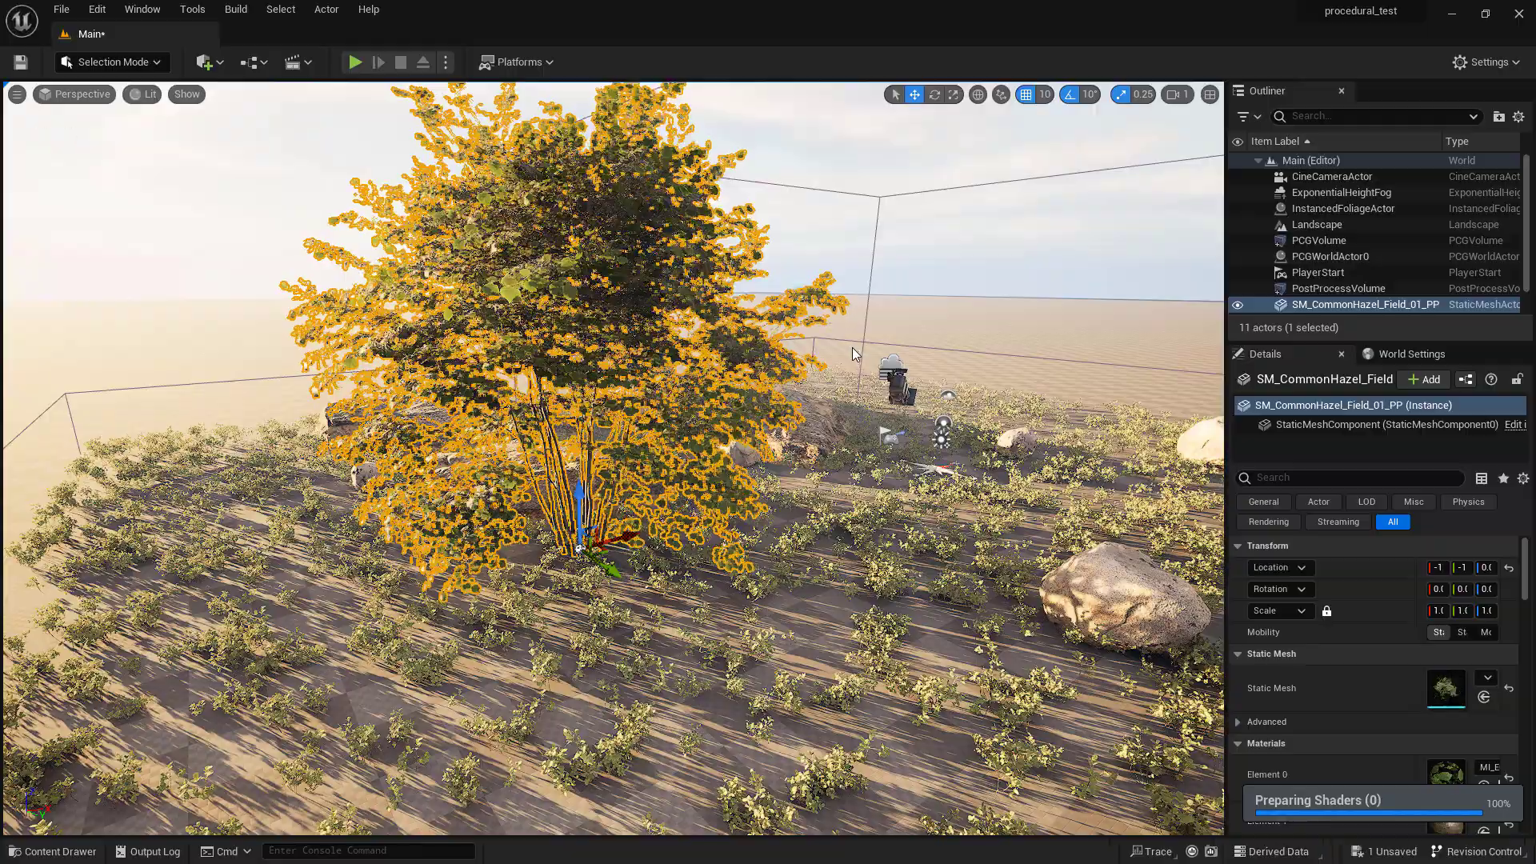
pyautogui.click(892, 312)
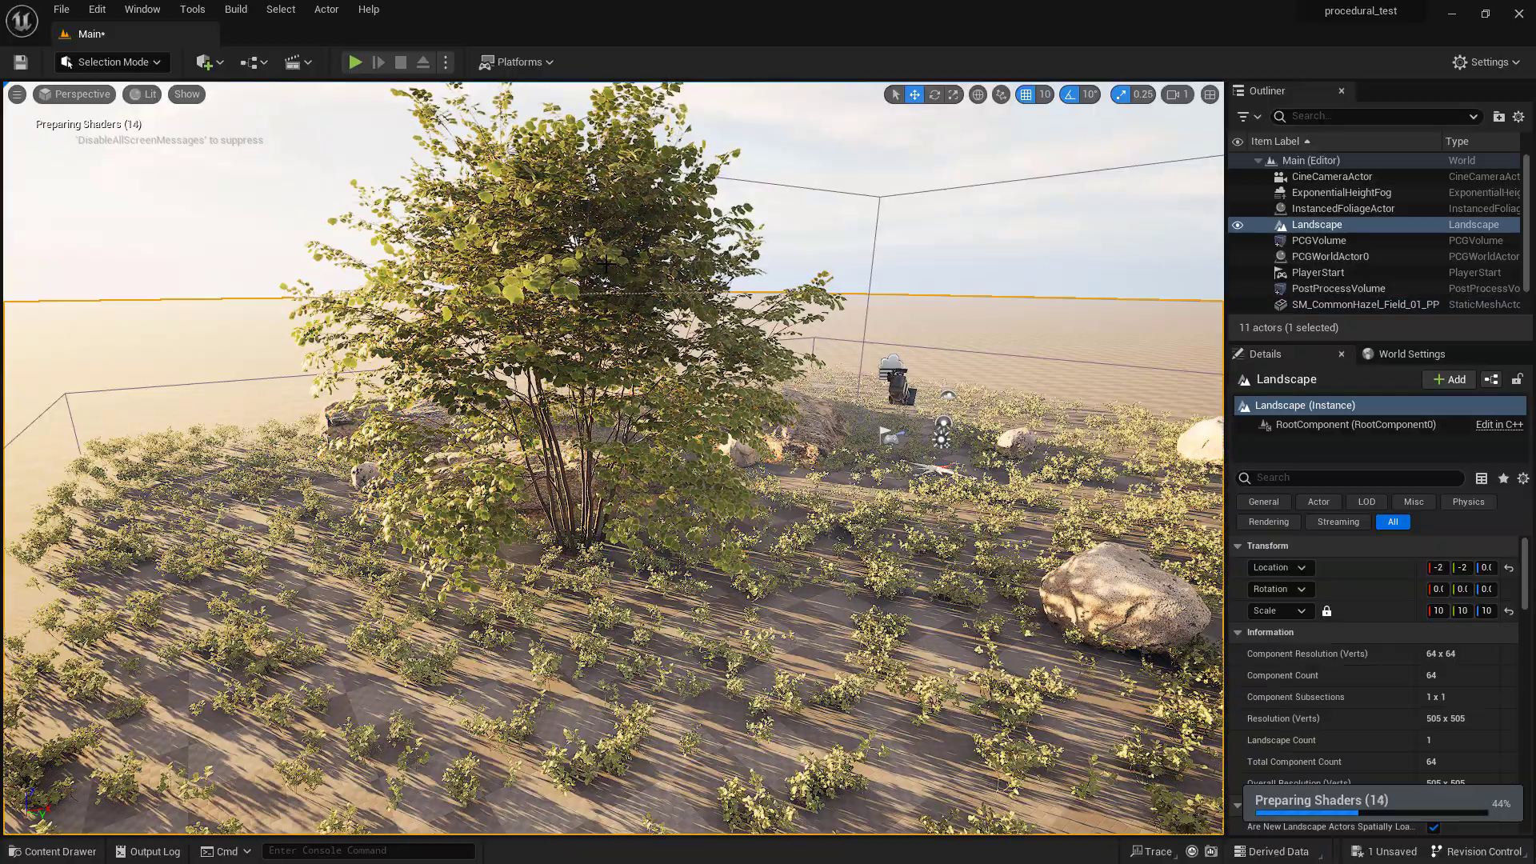
pyautogui.scroll(5, 707, 498)
pyautogui.scroll(3, 707, 498)
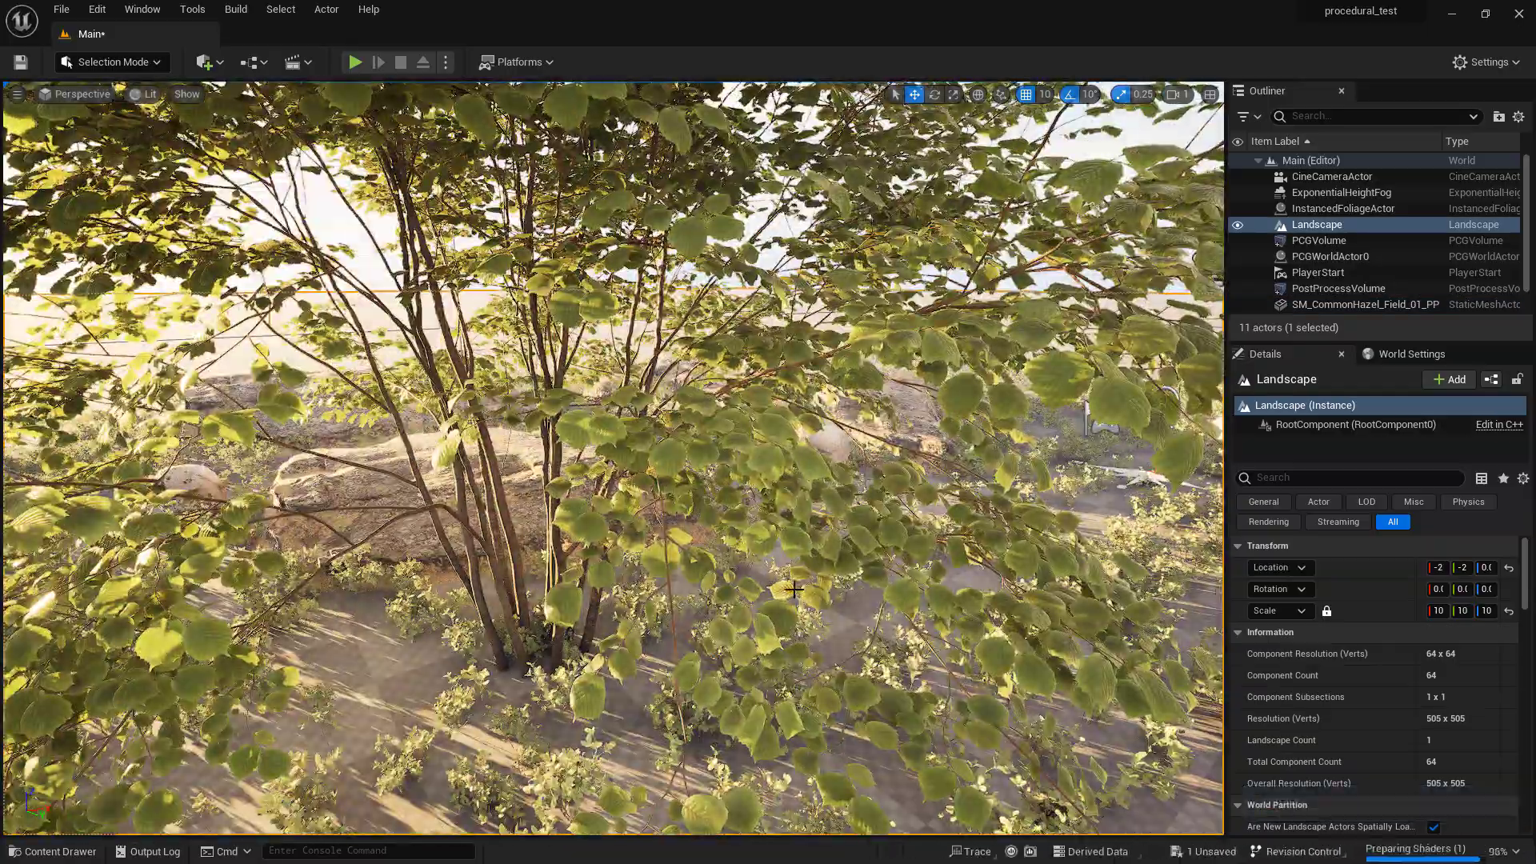
pyautogui.moveTo(707, 498); pyautogui.dragTo(900, 589, button='right')
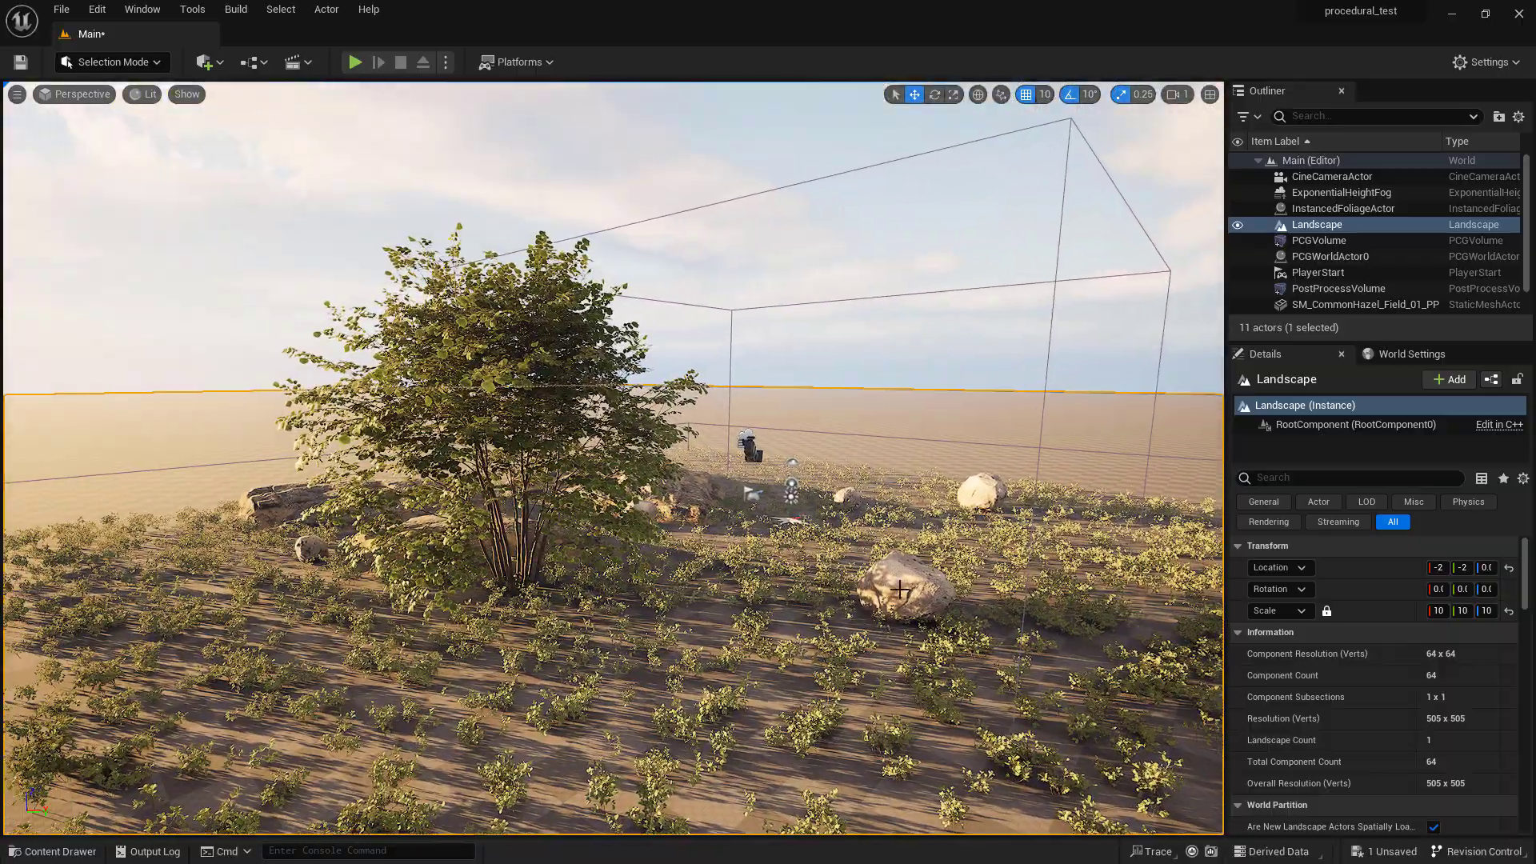
# Drag BP_GlobalFoliageActor_UE5 from MSPresets > MS_Foliage_Material > GlobalFoliageActor into the level near the tree.
pyautogui.click(74, 859)
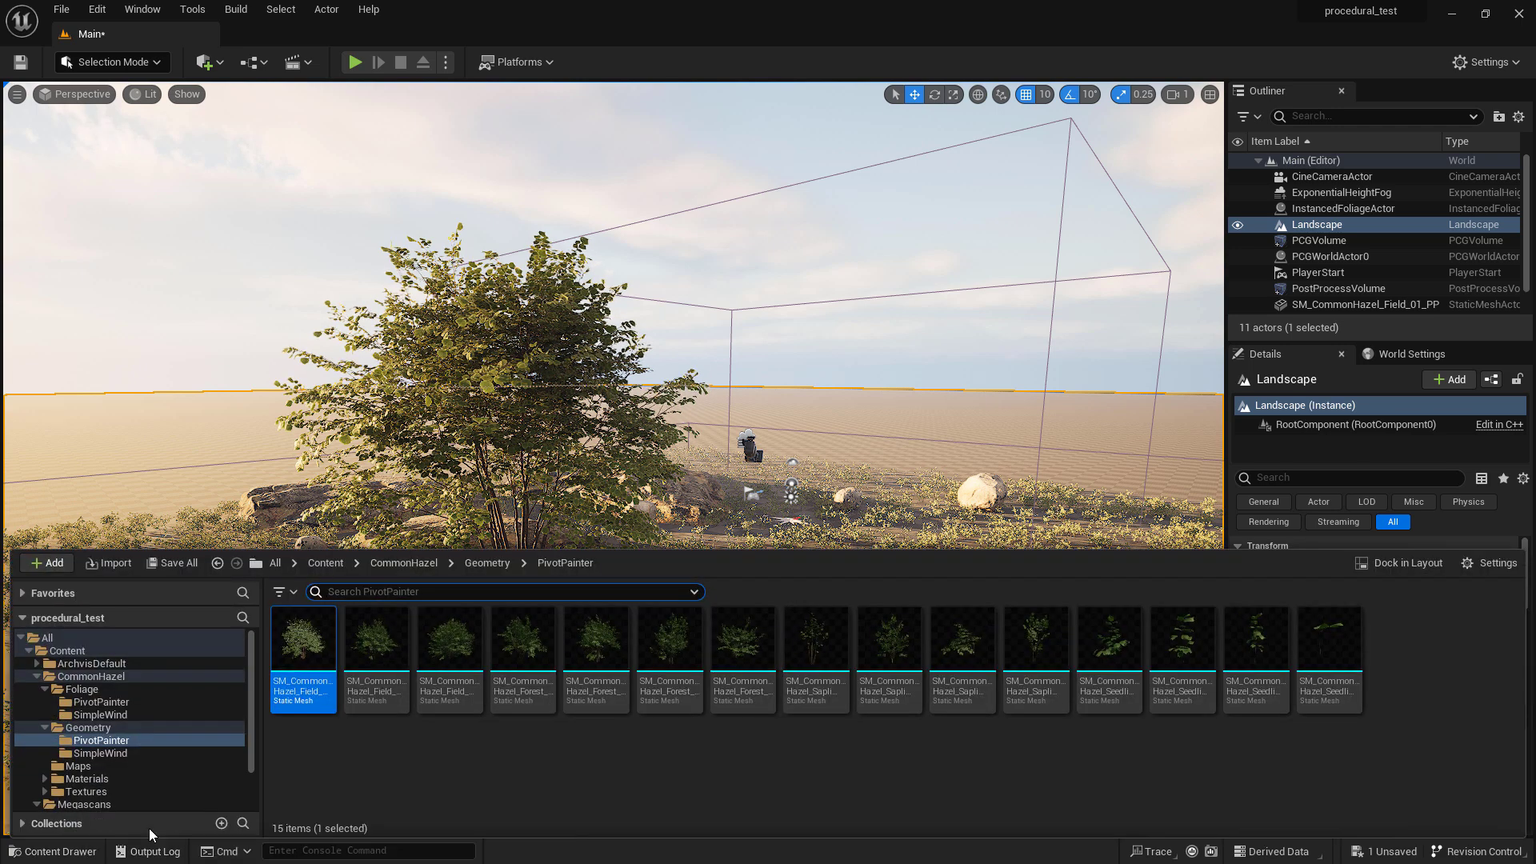
pyautogui.click(480, 564)
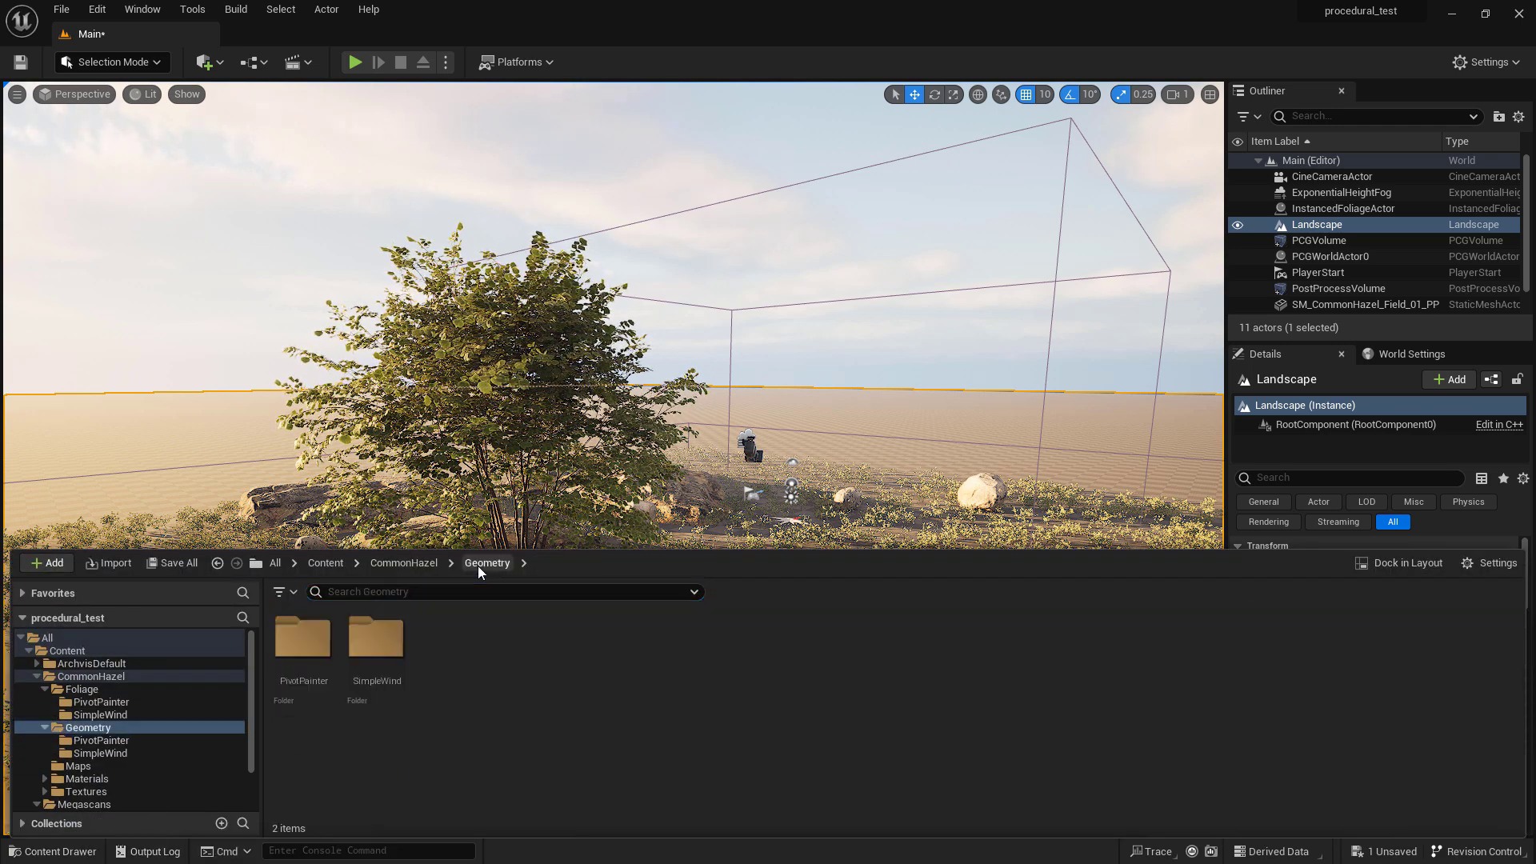
pyautogui.click(408, 564)
pyautogui.click(345, 566)
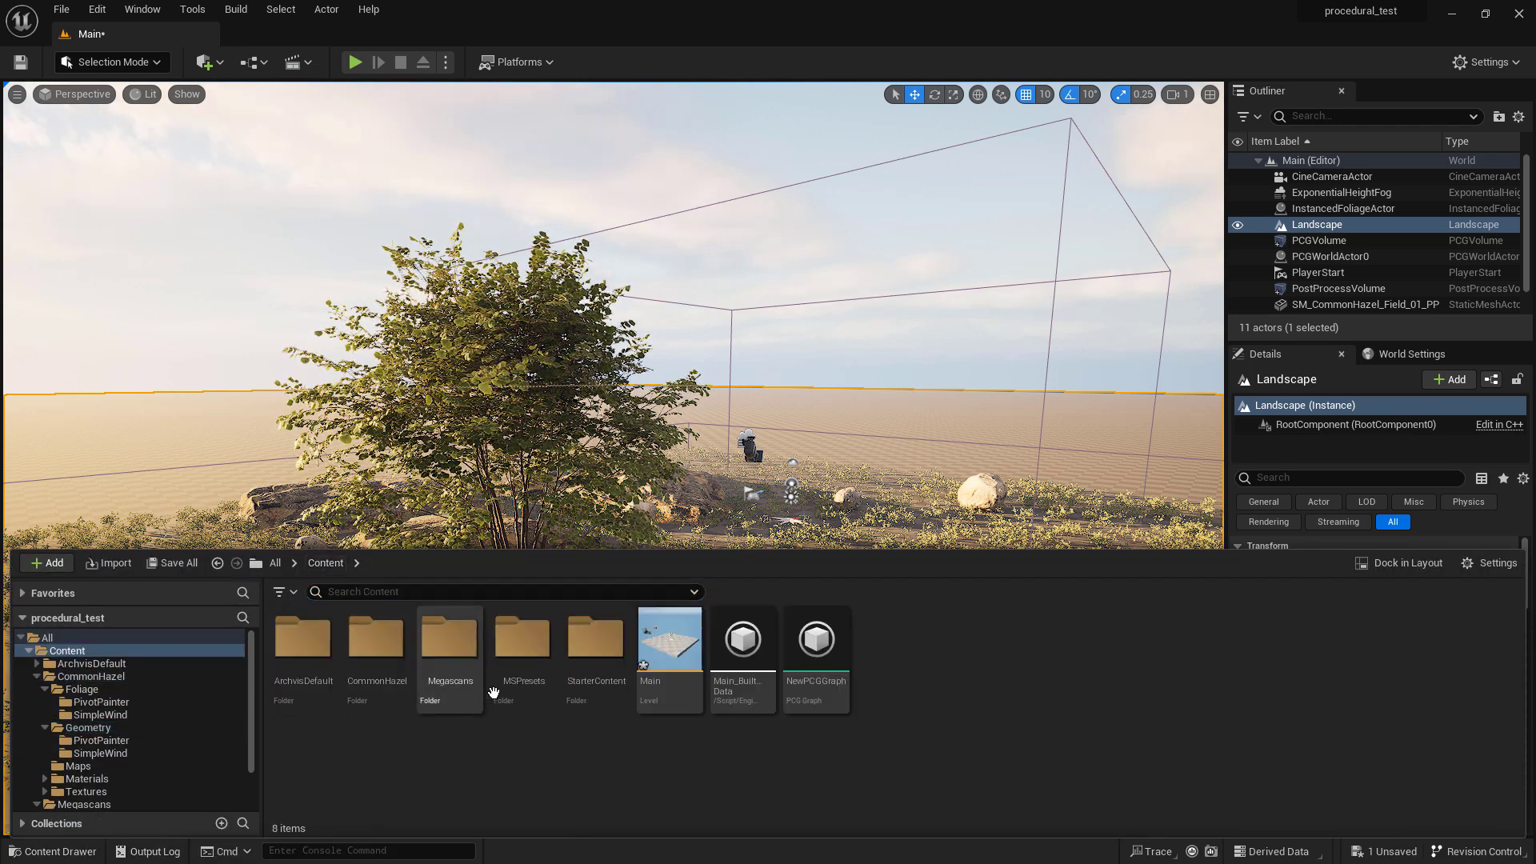
pyautogui.doubleClick(529, 639)
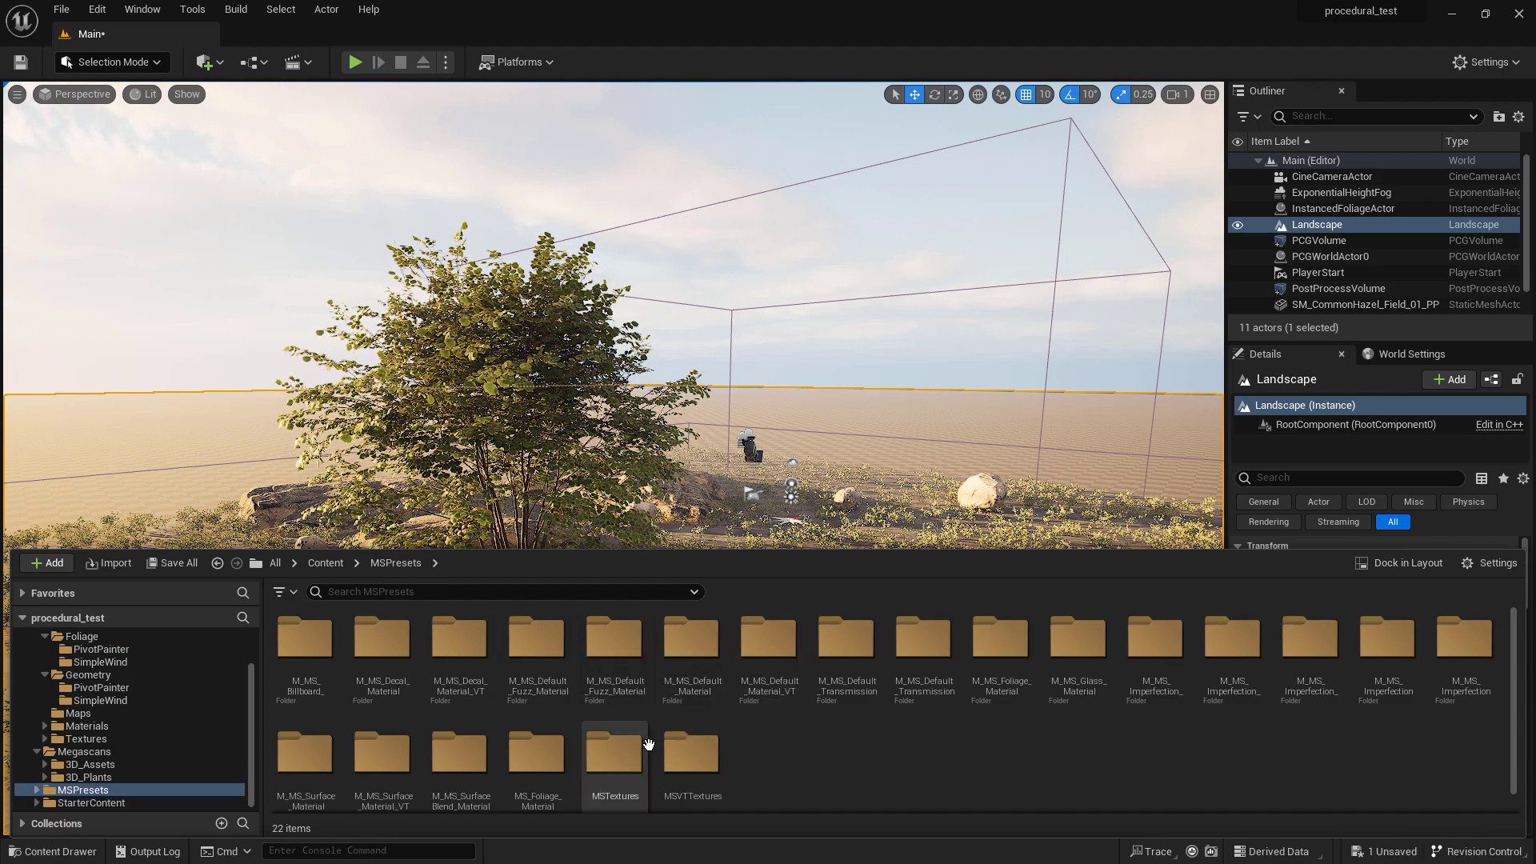
pyautogui.doubleClick(536, 751)
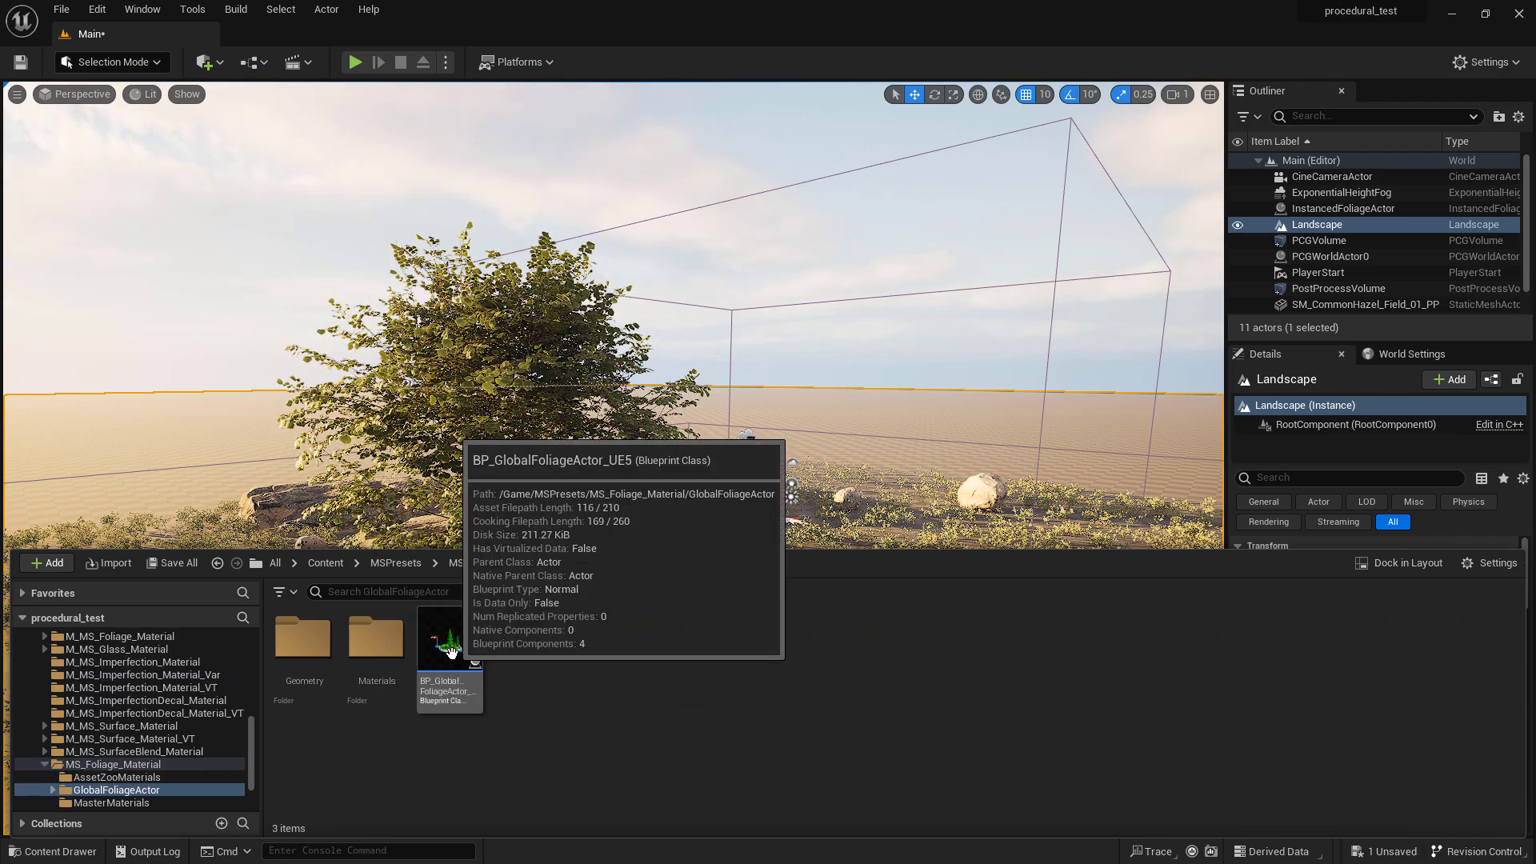
pyautogui.moveTo(458, 662); pyautogui.dragTo(920, 472)
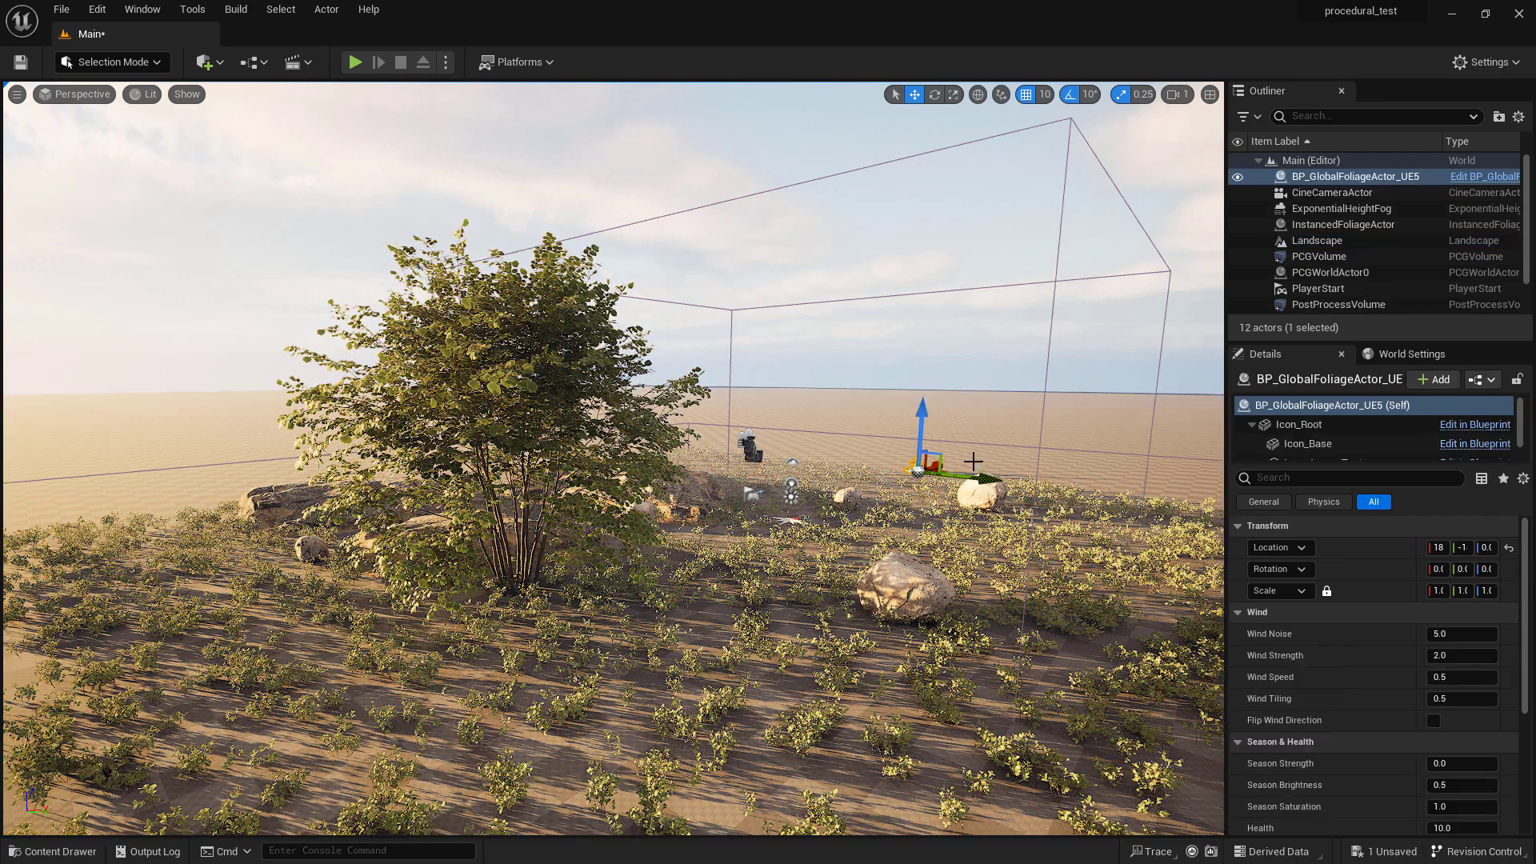
pyautogui.moveTo(1014, 458); pyautogui.dragTo(1050, 452, button='right')
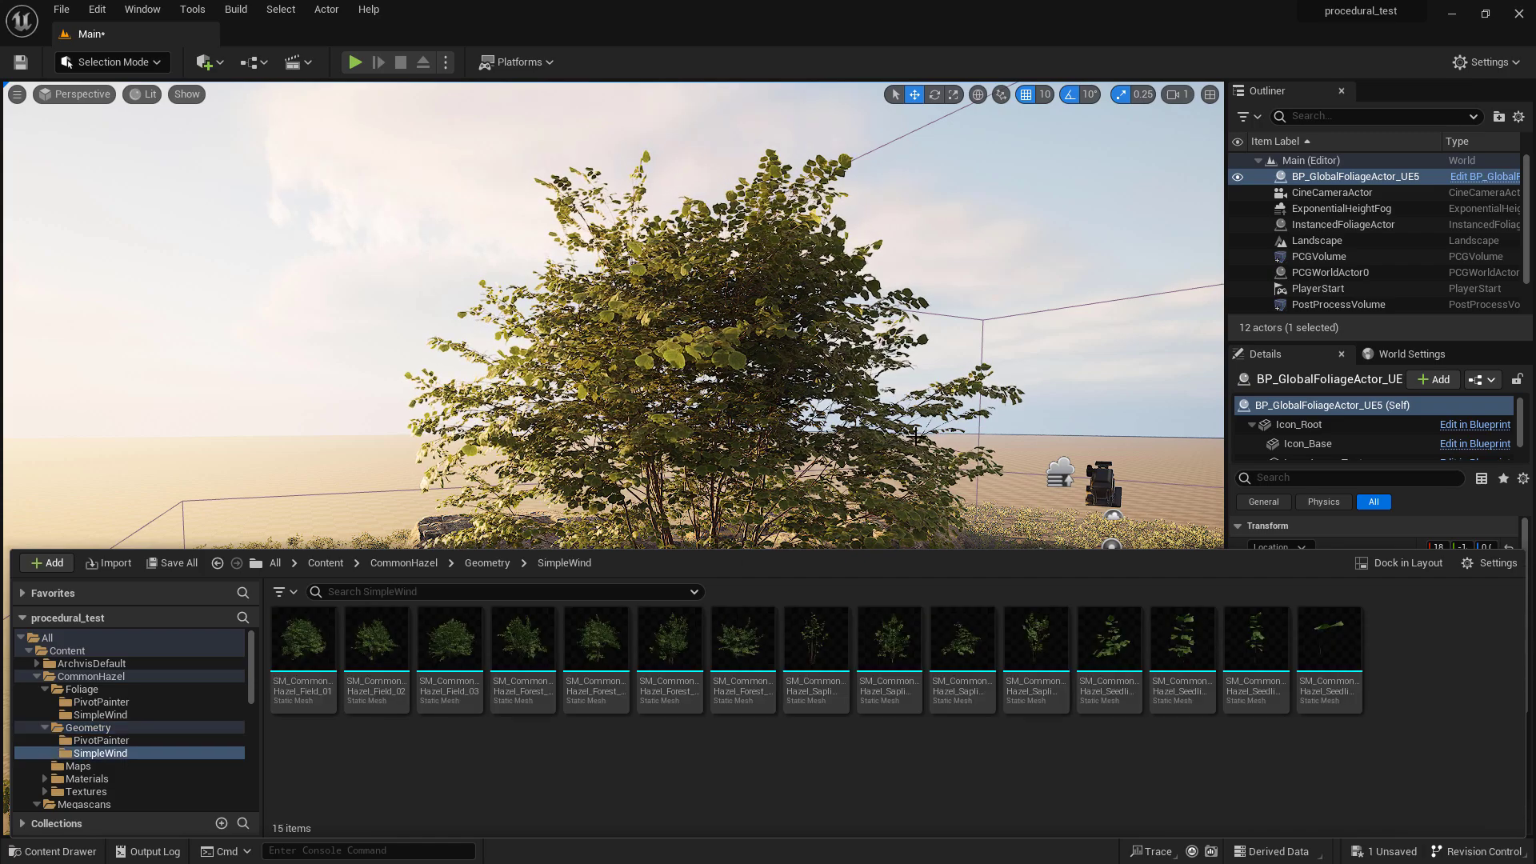
# Place SM_CommonHazel_Forest_03 from the SimpleWind folder beside the hazel tree.
pyautogui.click(52, 850)
pyautogui.click(15, 850)
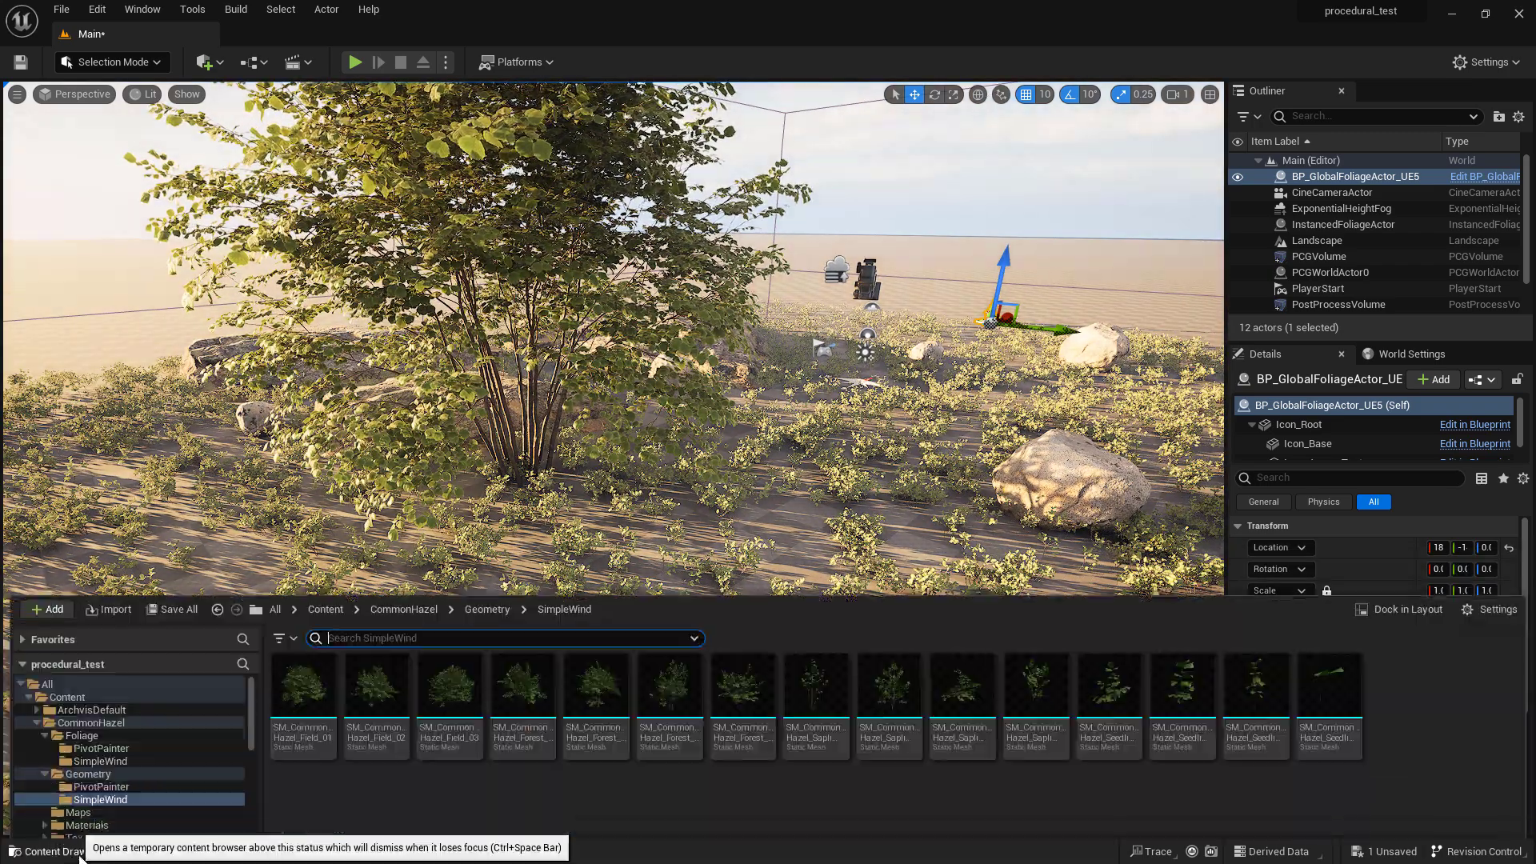
pyautogui.click(654, 640)
pyautogui.moveTo(880, 432); pyautogui.dragTo(881, 433)
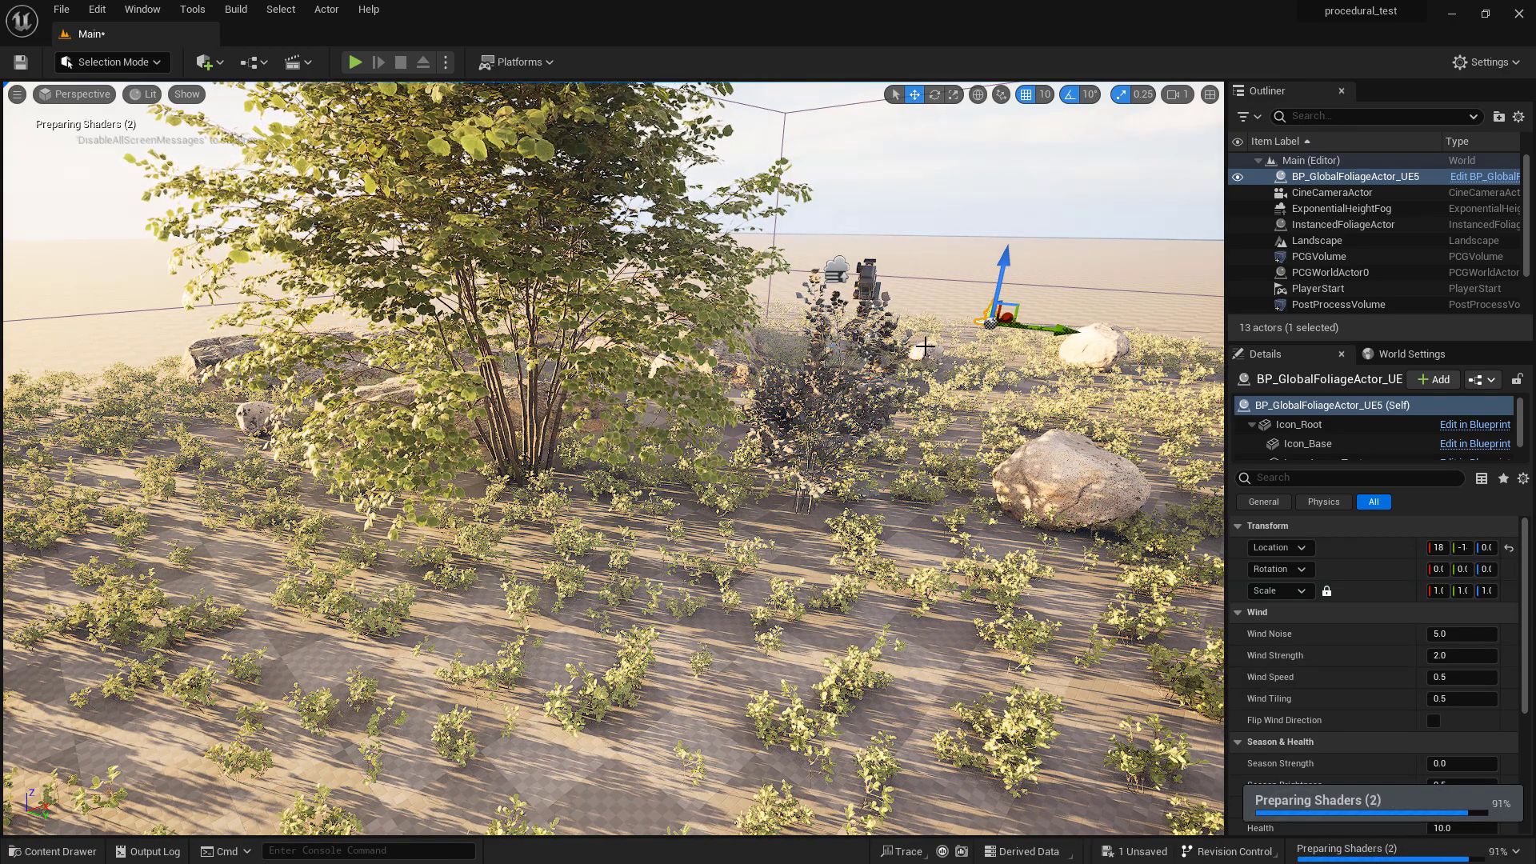
# Fly the camera around the new bush and hazel tree to inspect them.
pyautogui.moveTo(924, 346); pyautogui.dragTo(914, 282)
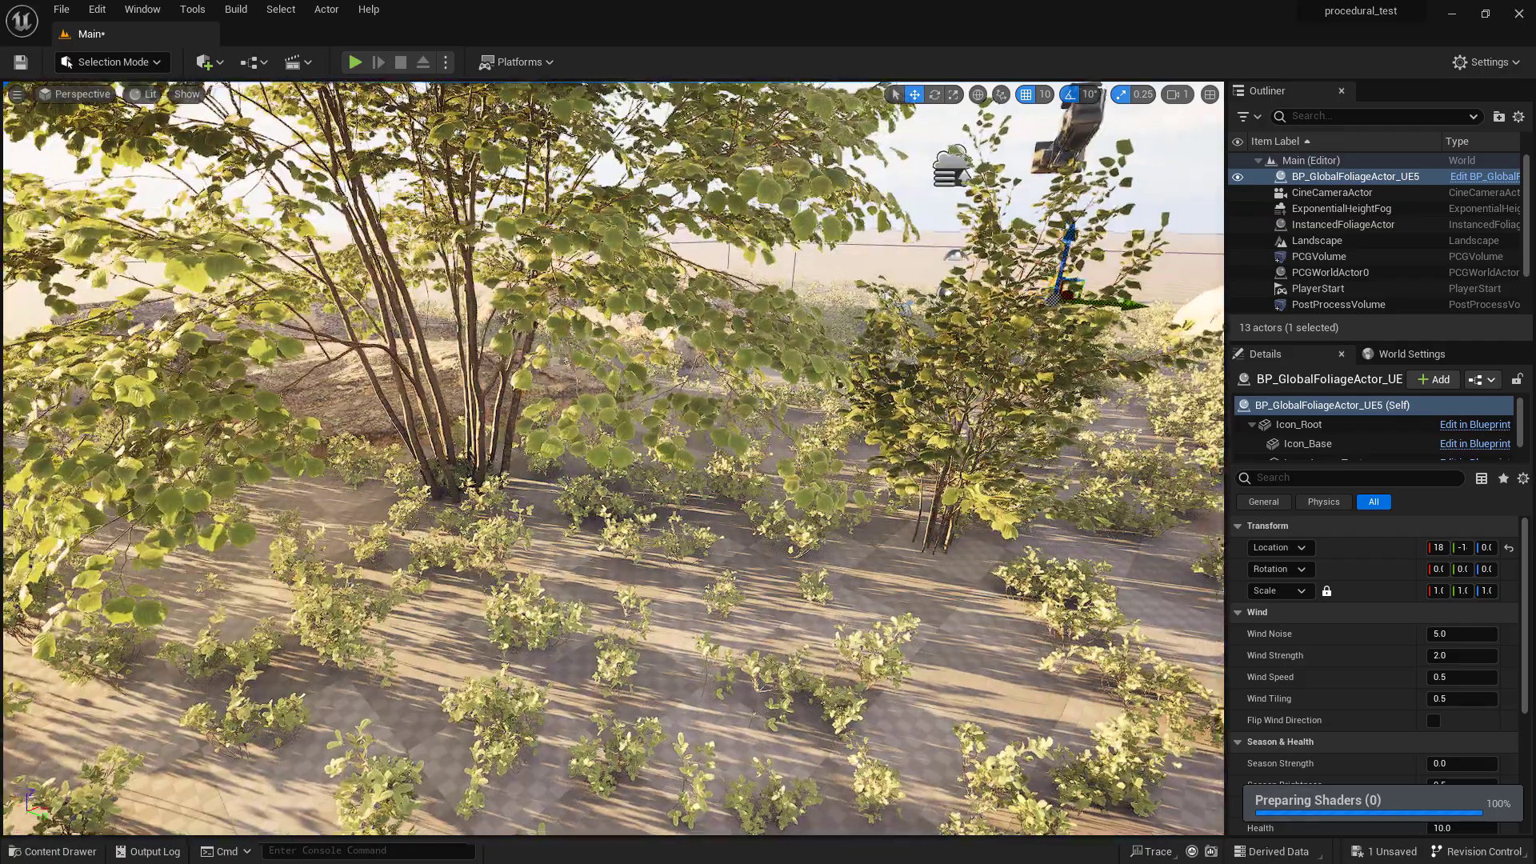
pyautogui.scroll(-8, 852, 400)
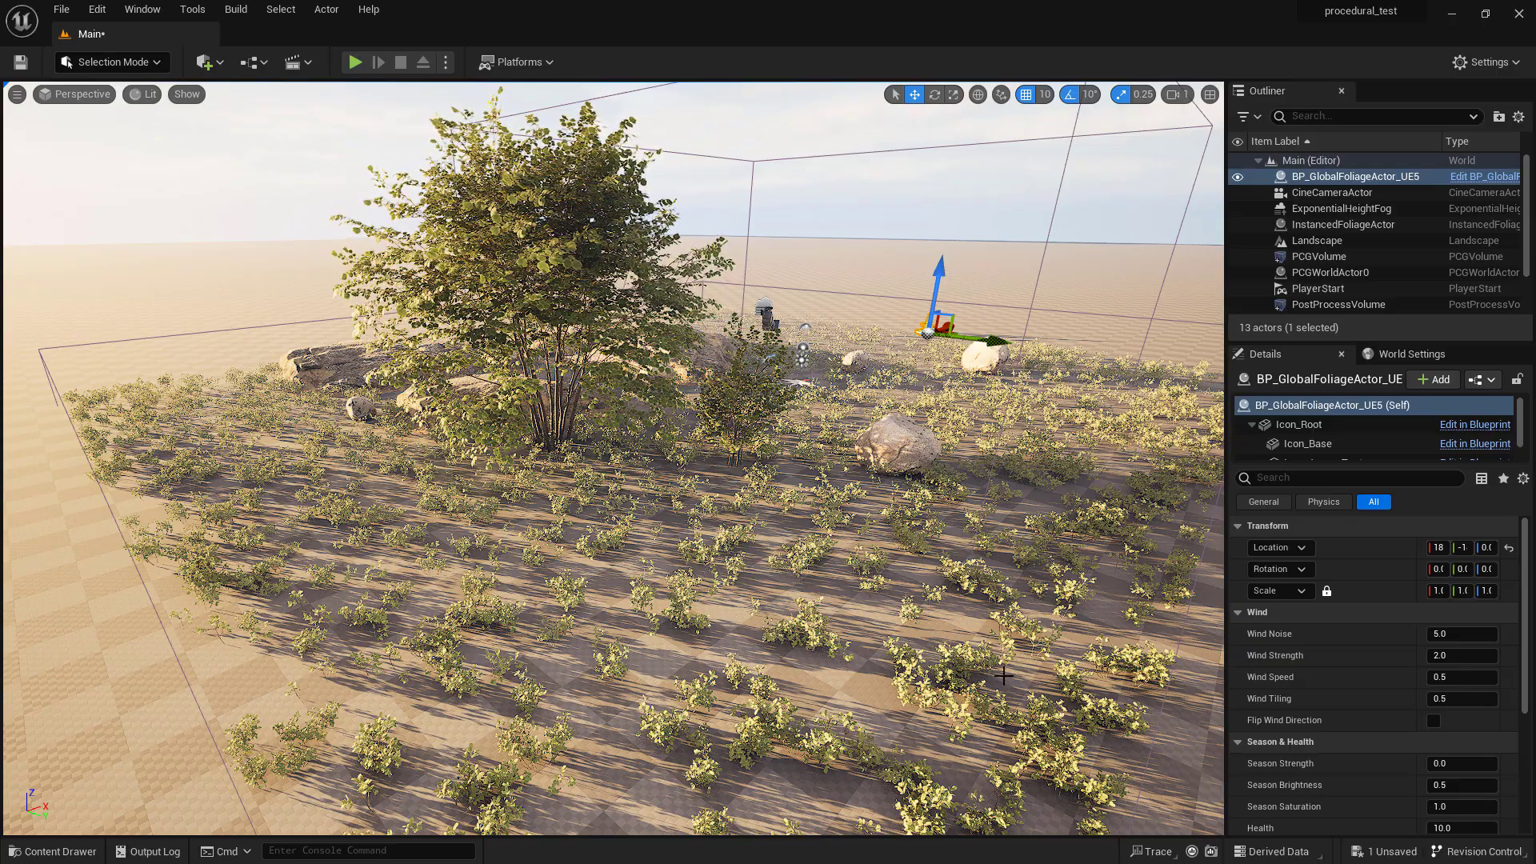
pyautogui.moveTo(1003, 676); pyautogui.dragTo(801, 557)
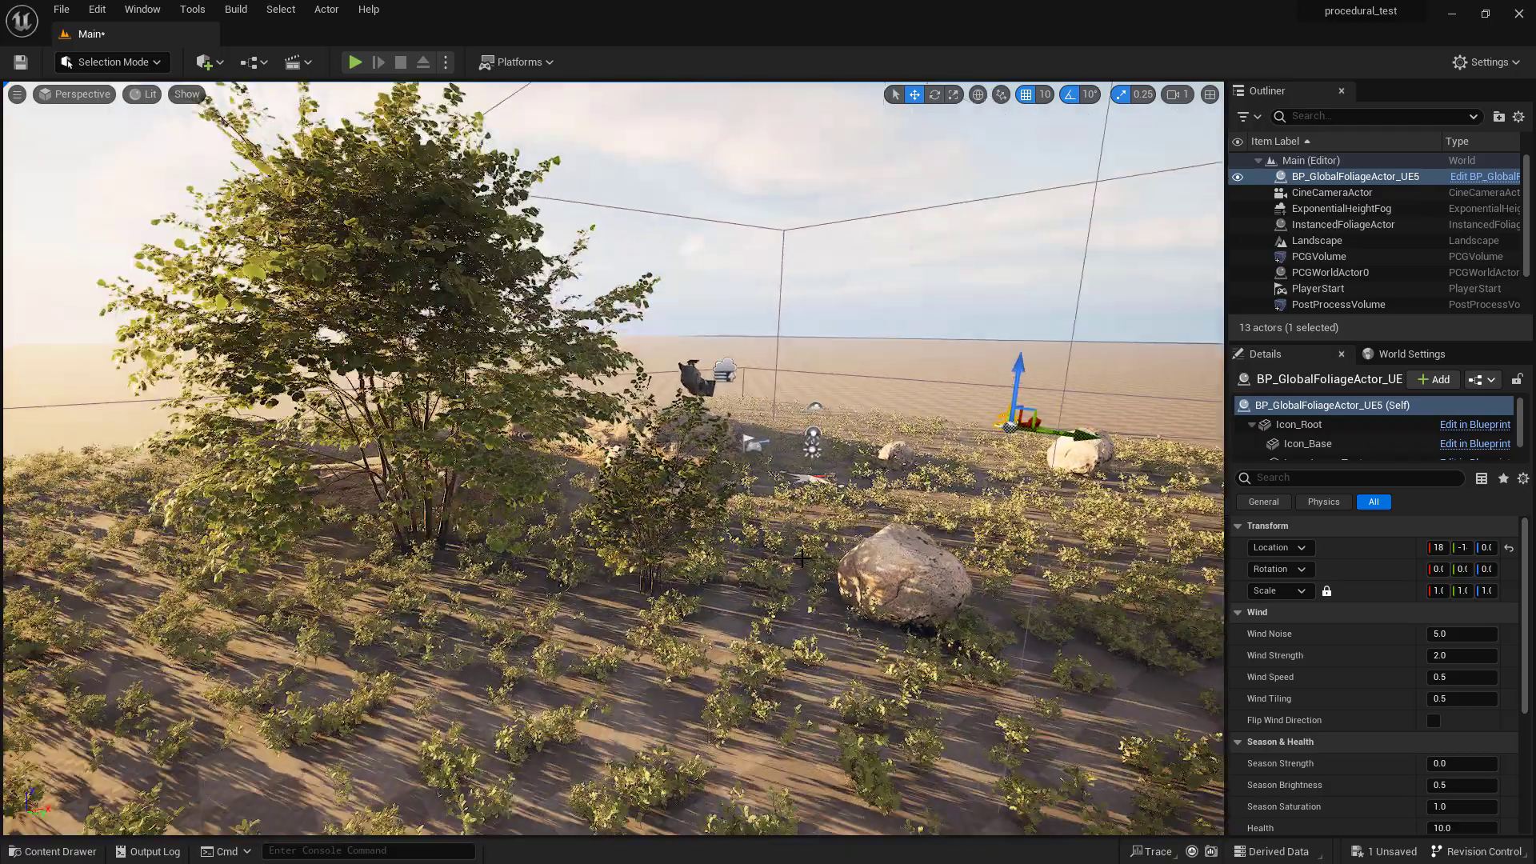
pyautogui.press('w')
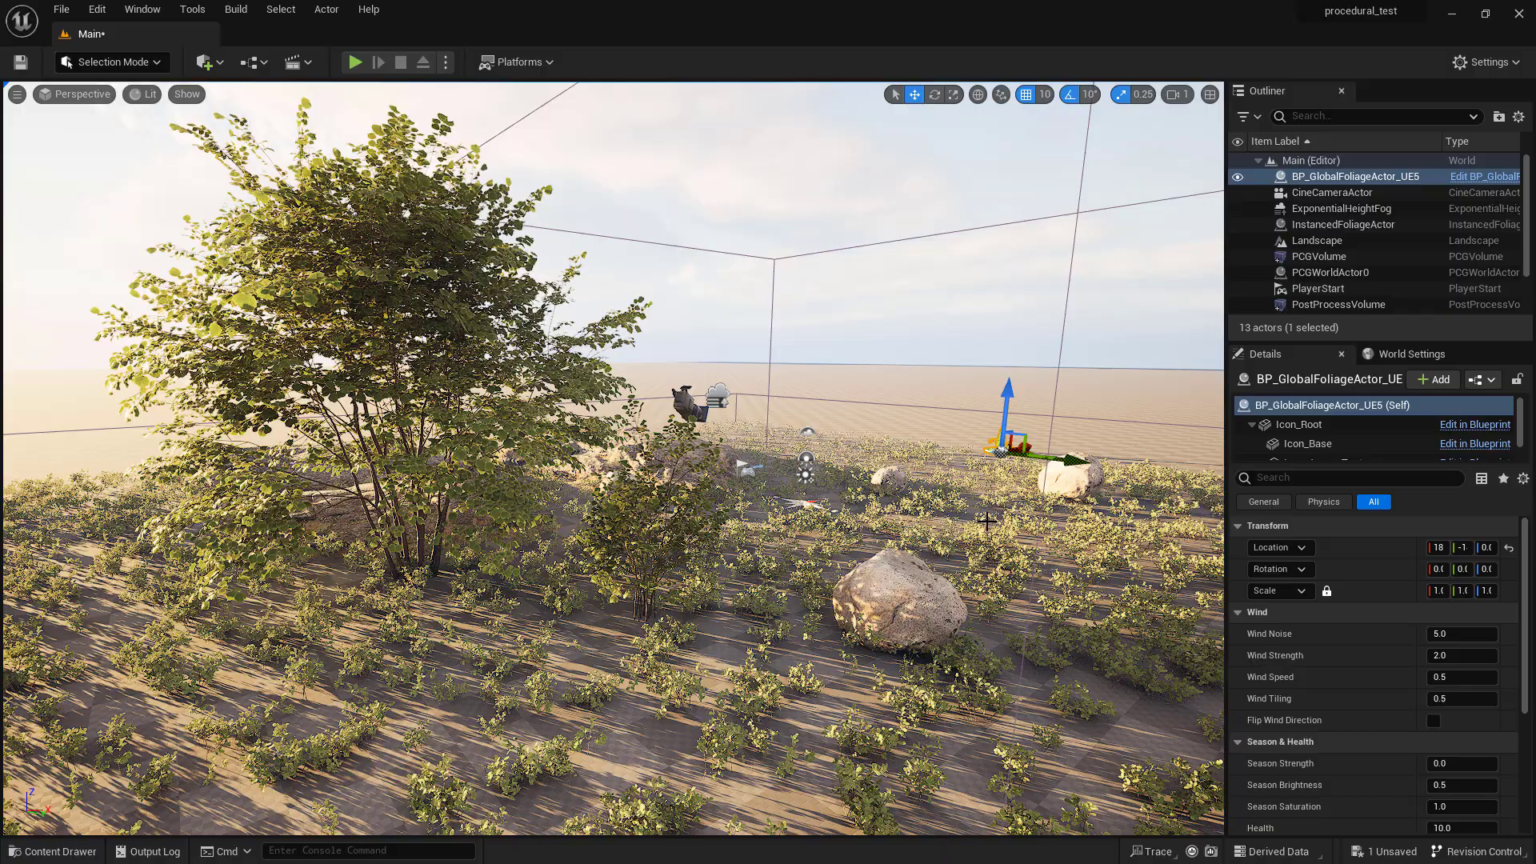
pyautogui.moveTo(987, 521); pyautogui.dragTo(1012, 521, button='right')
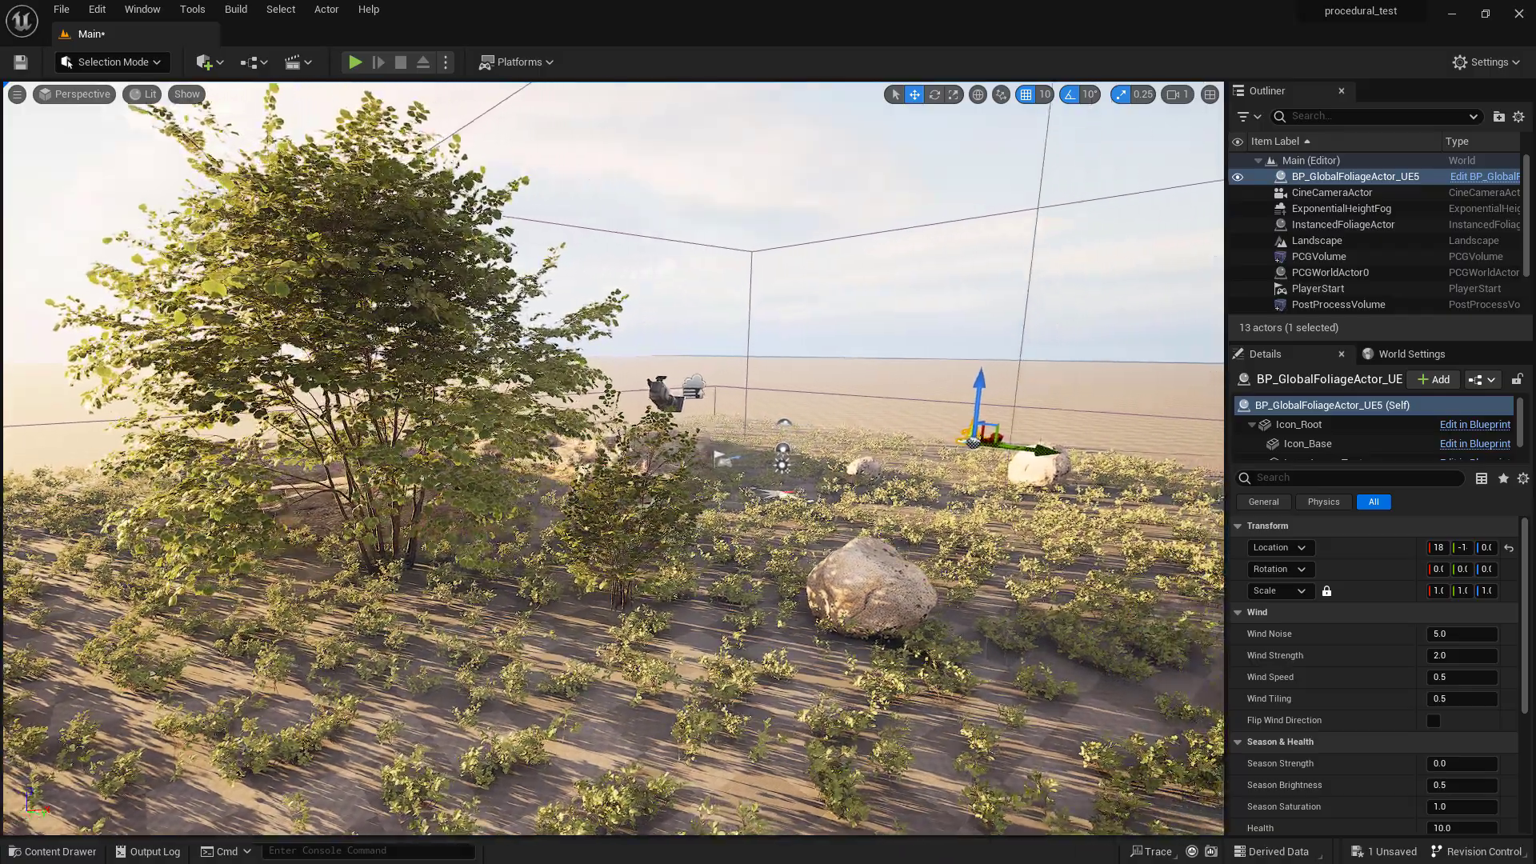